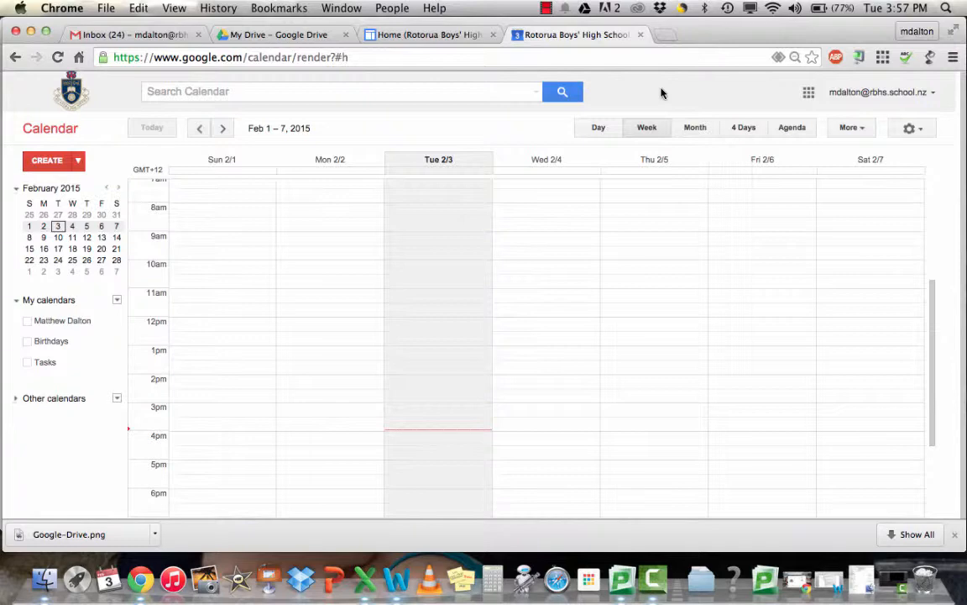
In the calendar's general settings, set the language to English (UK) and the date format to 31/12/2015.
{"action": "left_click", "coordinate": [922, 130]}
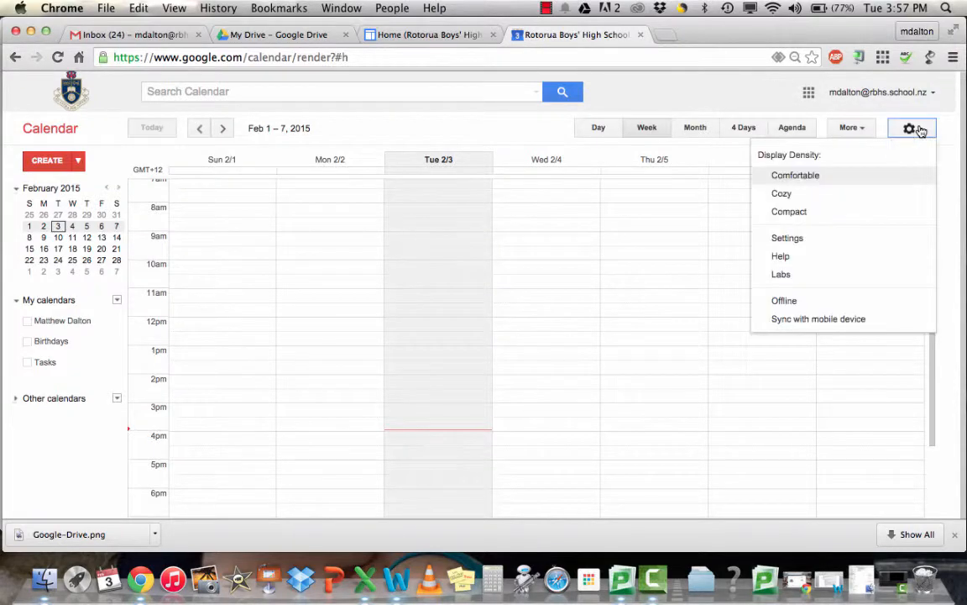
{"action": "left_click", "coordinate": [789, 238]}
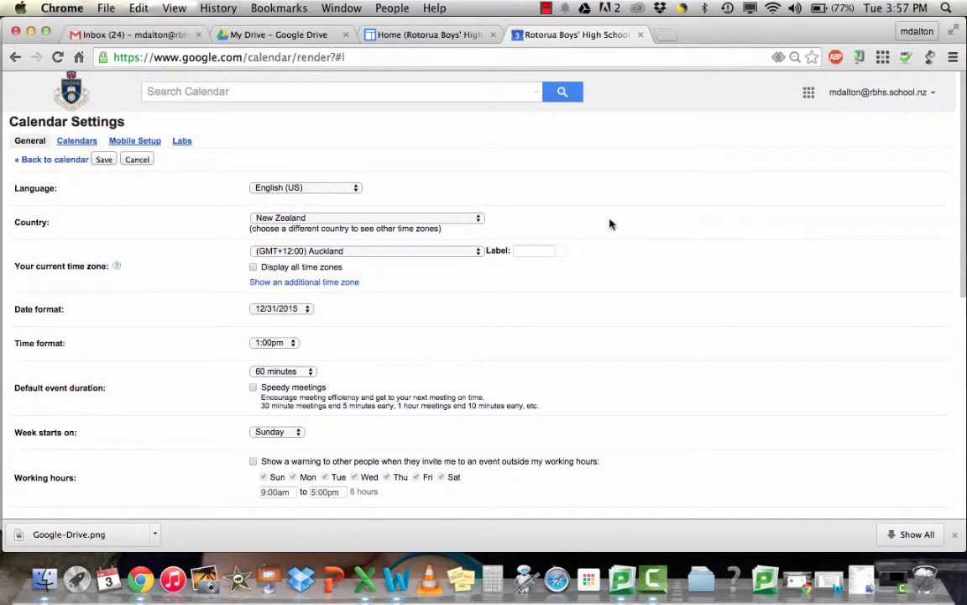
{"action": "left_click", "coordinate": [356, 189]}
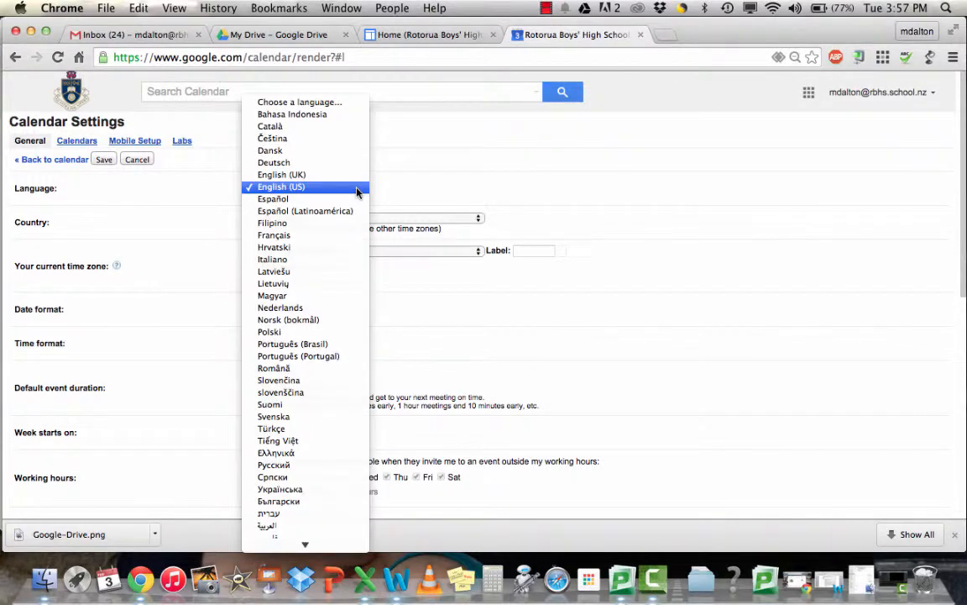
{"action": "left_click", "coordinate": [350, 175]}
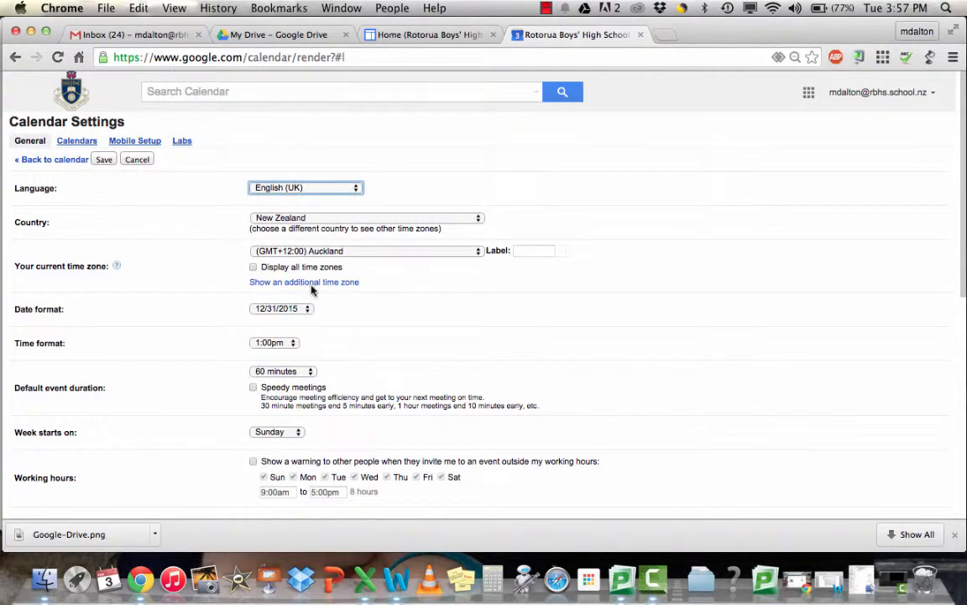
{"action": "left_click", "coordinate": [305, 309]}
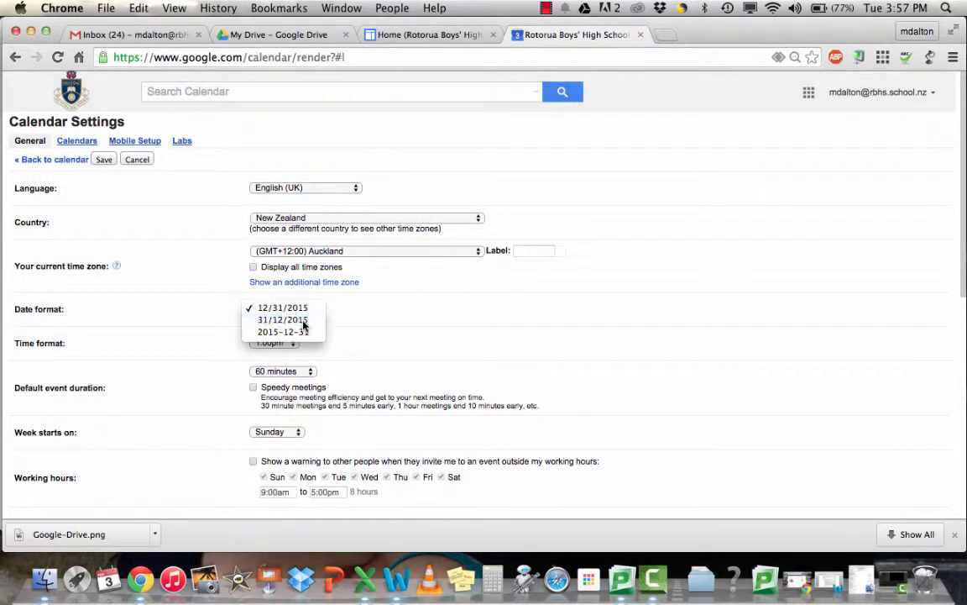
{"action": "left_click", "coordinate": [304, 322]}
Set the week to start on Monday and save the calendar settings.
{"action": "left_click", "coordinate": [285, 431]}
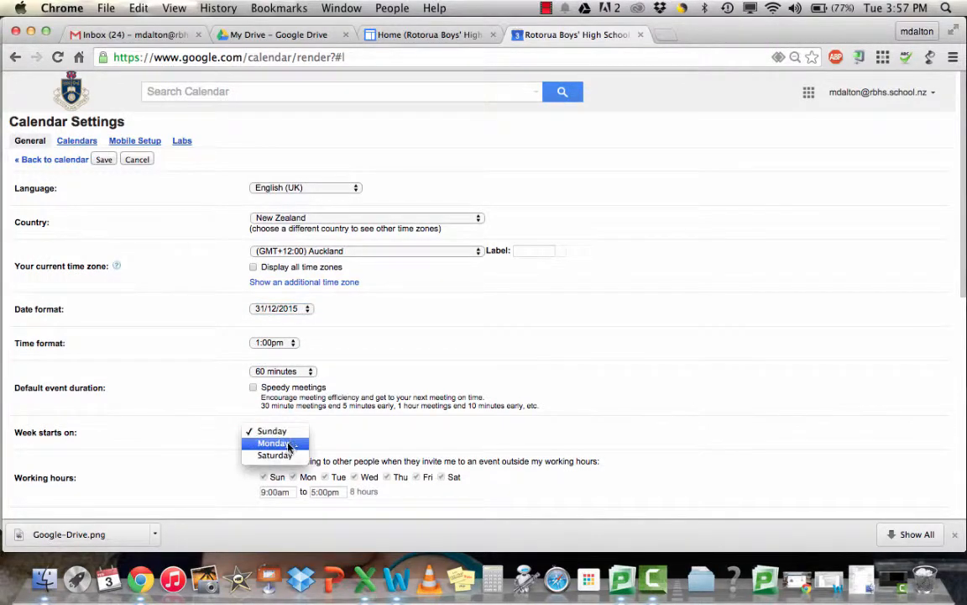
{"action": "left_click", "coordinate": [289, 443]}
{"action": "scroll", "coordinate": [367, 439], "scroll_direction": "down", "scroll_amount": 10}
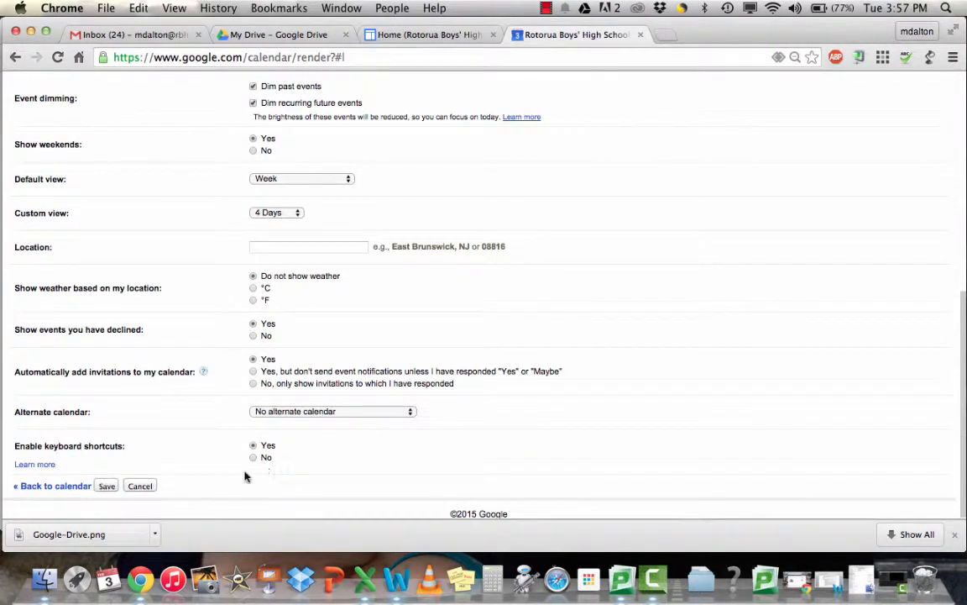
{"action": "left_click", "coordinate": [104, 485]}
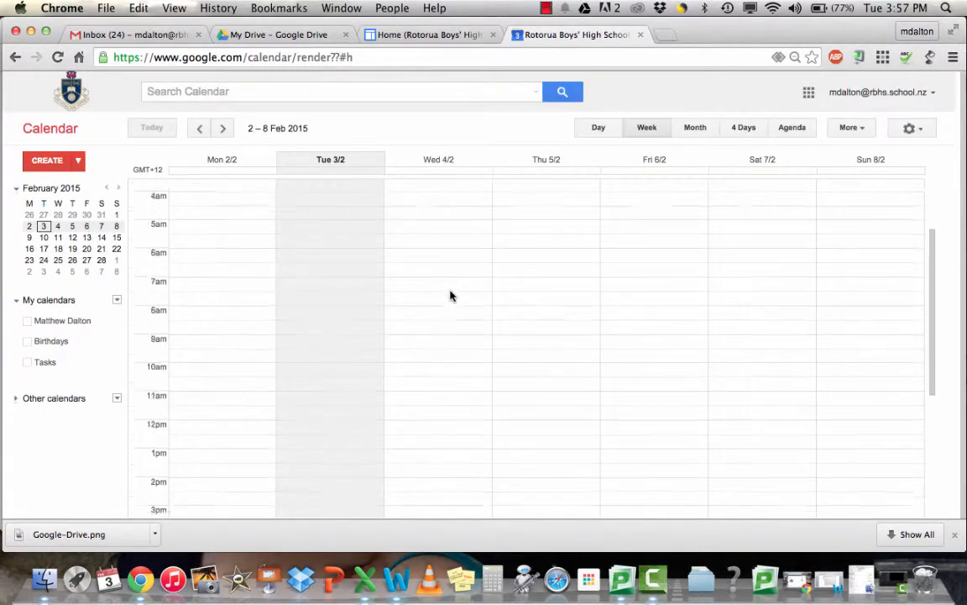
Look through the full range of hours in the week view, from early morning to late night.
{"action": "scroll", "coordinate": [450, 296], "scroll_direction": "down", "scroll_amount": 5}
{"action": "scroll", "coordinate": [450, 295], "scroll_direction": "up", "scroll_amount": 7}
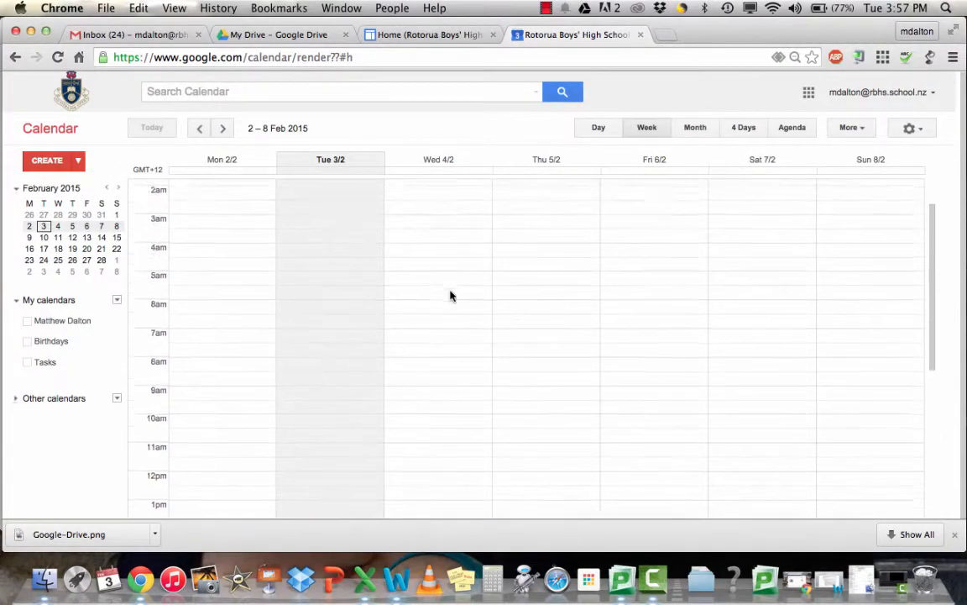
{"action": "scroll", "coordinate": [450, 296], "scroll_direction": "down", "scroll_amount": 5}
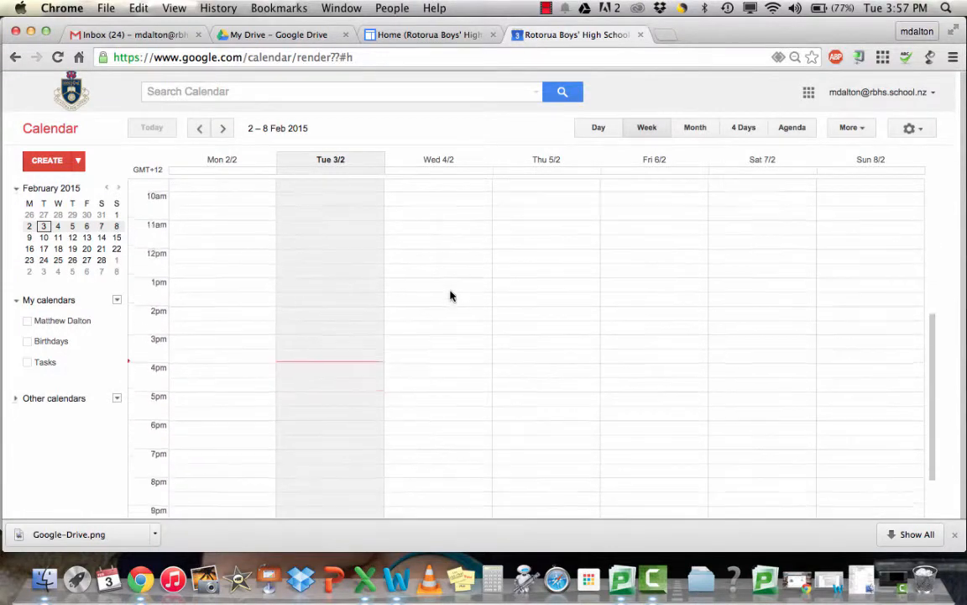
{"action": "scroll", "coordinate": [450, 296], "scroll_direction": "down", "scroll_amount": 2}
{"action": "scroll", "coordinate": [450, 295], "scroll_direction": "up", "scroll_amount": 5}
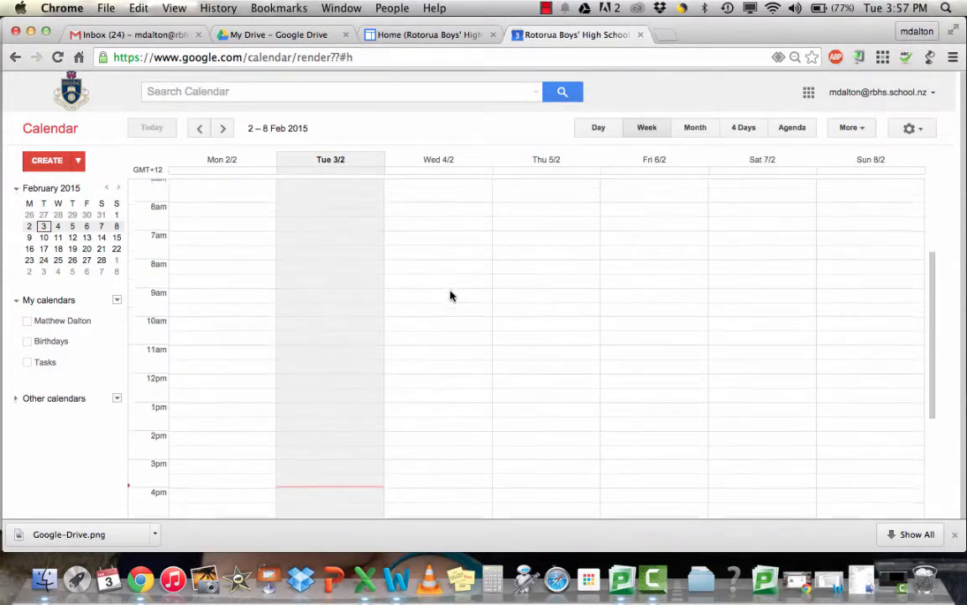
{"action": "scroll", "coordinate": [450, 295], "scroll_direction": "up", "scroll_amount": 3}
{"action": "scroll", "coordinate": [450, 296], "scroll_direction": "down", "scroll_amount": 6}
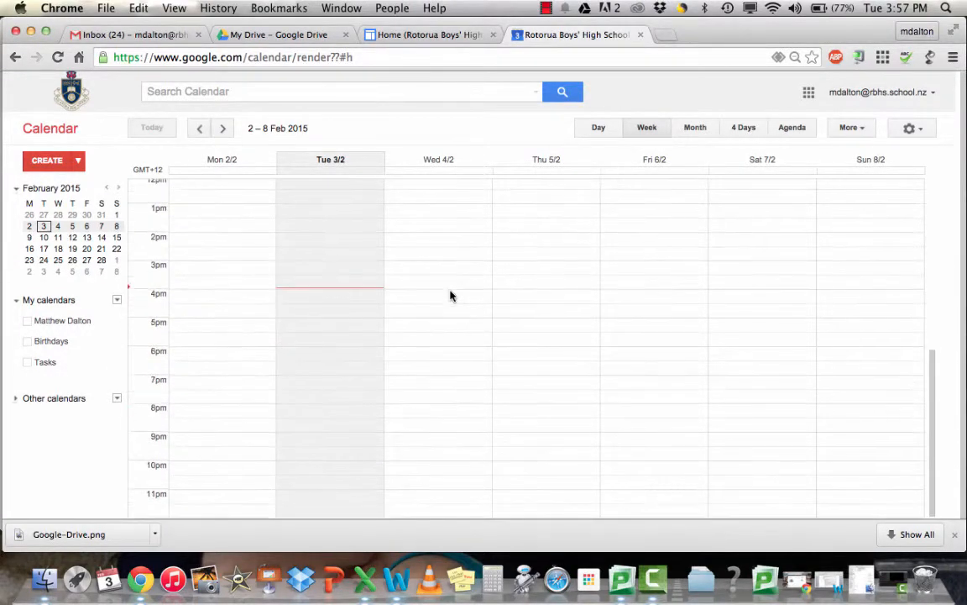
{"action": "scroll", "coordinate": [450, 296], "scroll_direction": "up", "scroll_amount": 3}
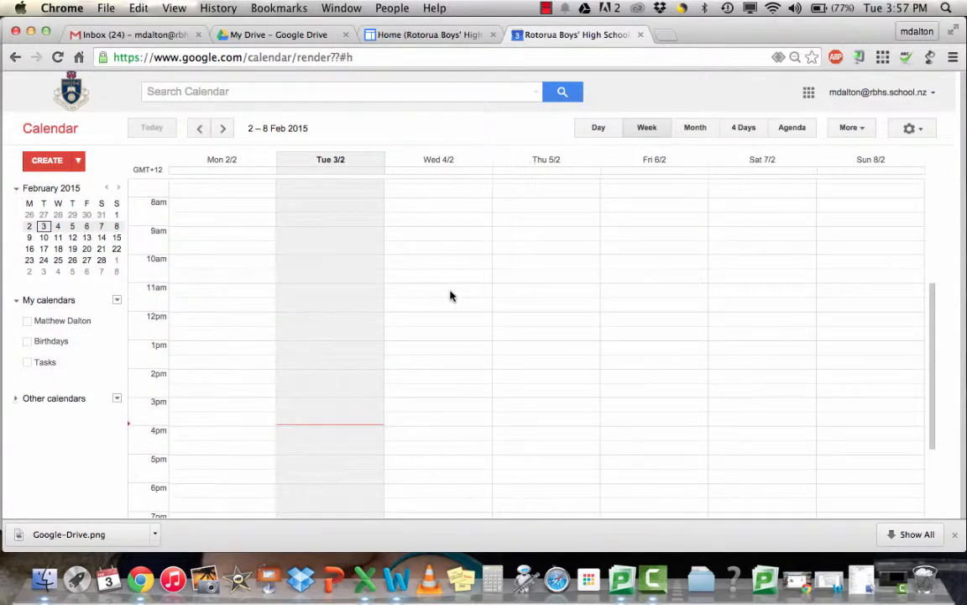
Enable the Hide morning and night feature in Calendar Labs and save the Labs settings.
{"action": "left_click", "coordinate": [914, 128]}
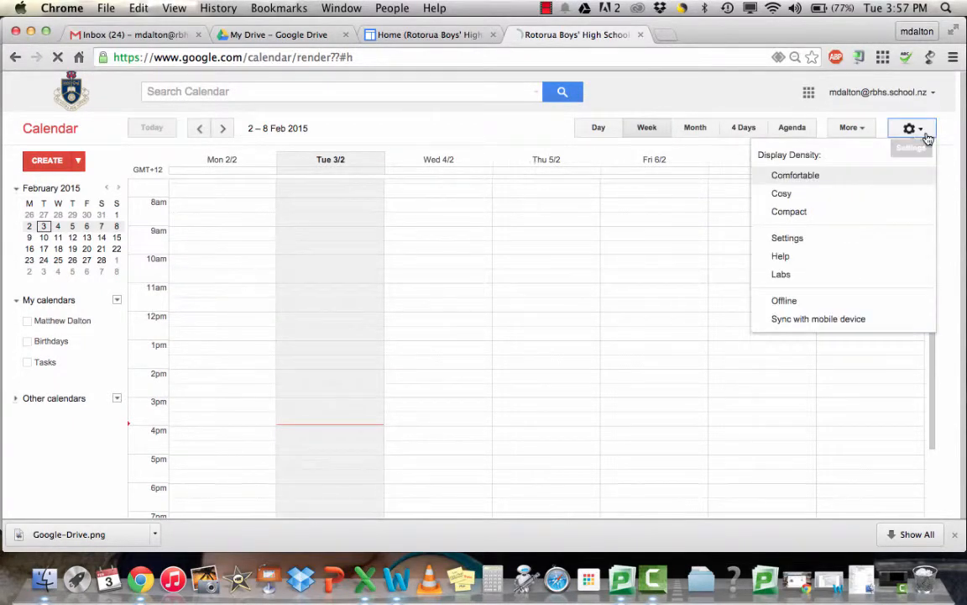
{"action": "left_click", "coordinate": [785, 276]}
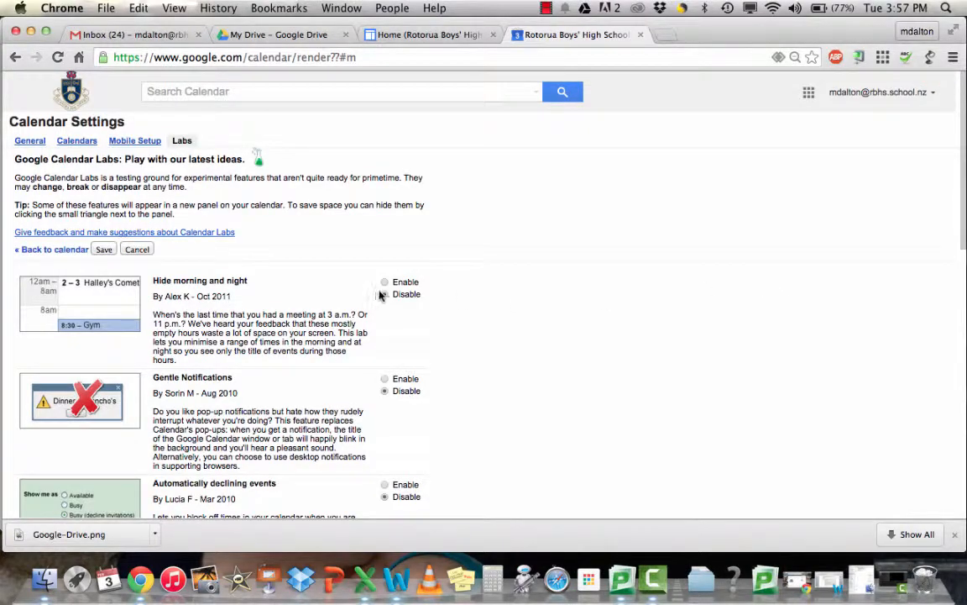
{"action": "scroll", "coordinate": [386, 286], "scroll_direction": "down", "scroll_amount": 15}
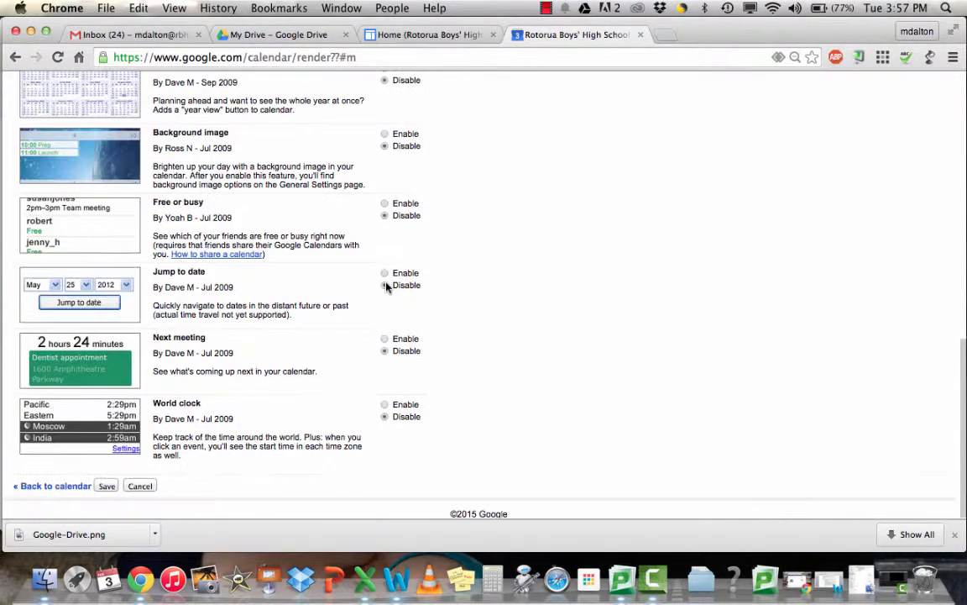
{"action": "left_click", "coordinate": [100, 485]}
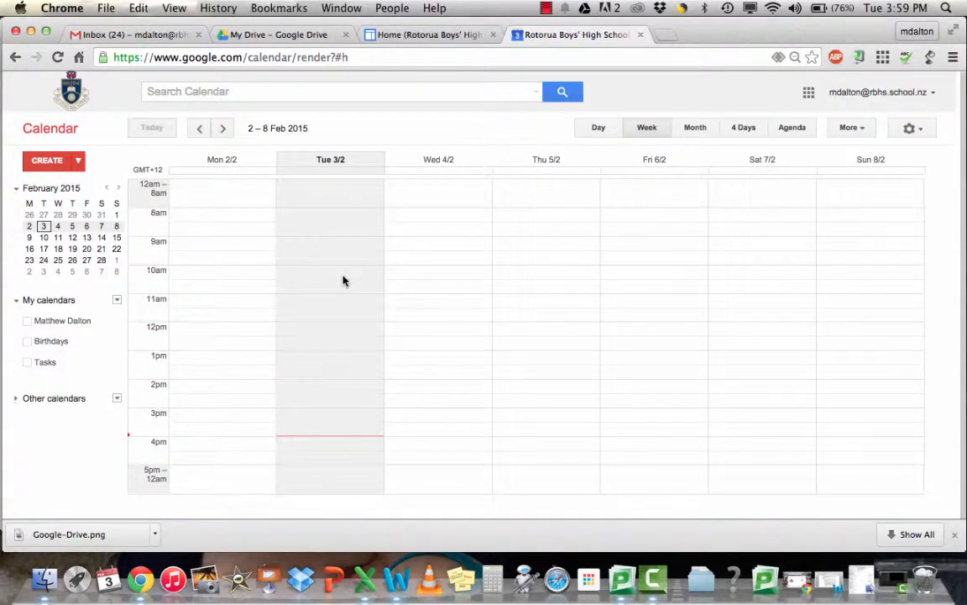
Expand the collapsed 12am–8am block in the week view and try moving its lower boundary.
{"action": "left_click", "coordinate": [146, 193]}
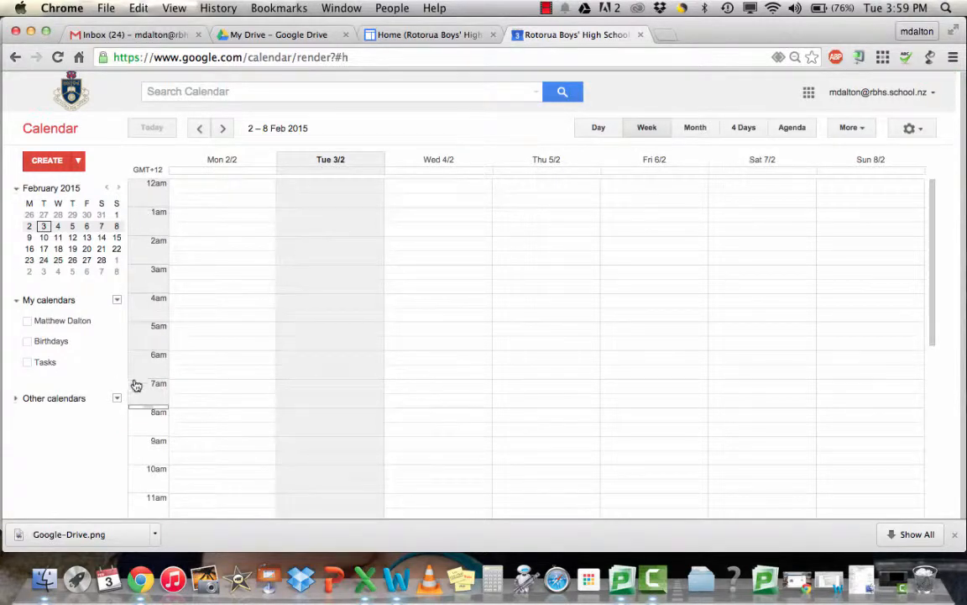
{"action": "mouse_move", "coordinate": [145, 402]}
{"action": "left_mouse_down"}
{"action": "mouse_move", "coordinate": [149, 353]}
{"action": "mouse_move", "coordinate": [151, 417]}
{"action": "left_mouse_up"}
{"action": "left_click_drag", "start_coordinate": [151, 416], "coordinate": [151, 433]}
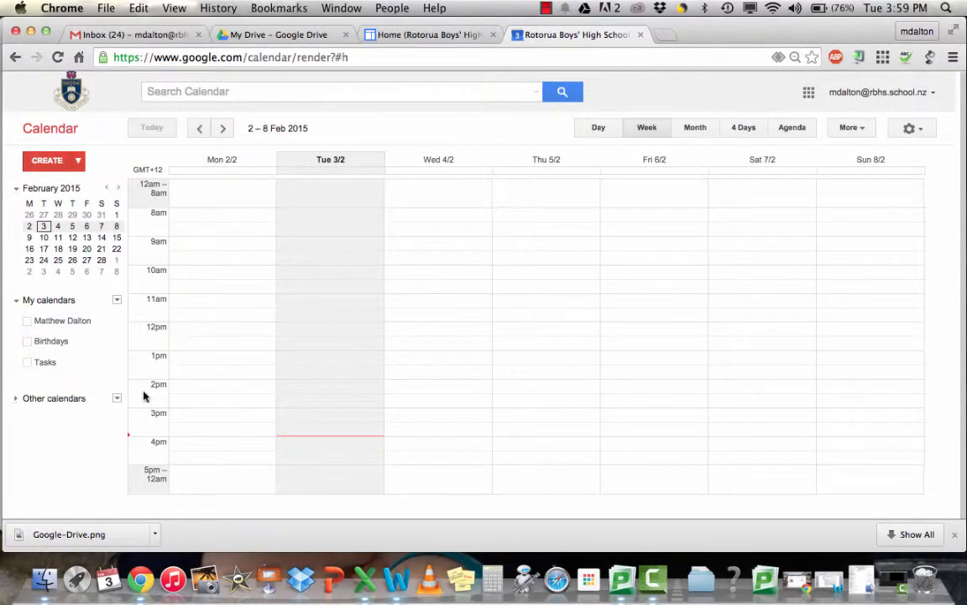
Toggle the account owner's personal calendar on and off under My calendars, leaving its events shown.
{"action": "left_click", "coordinate": [26, 321]}
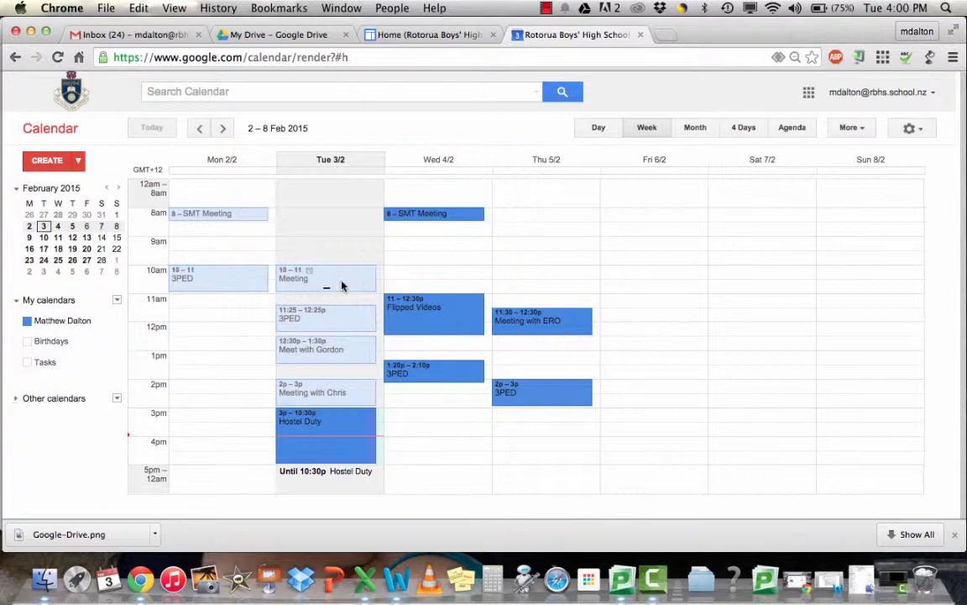
{"action": "left_click", "coordinate": [26, 323]}
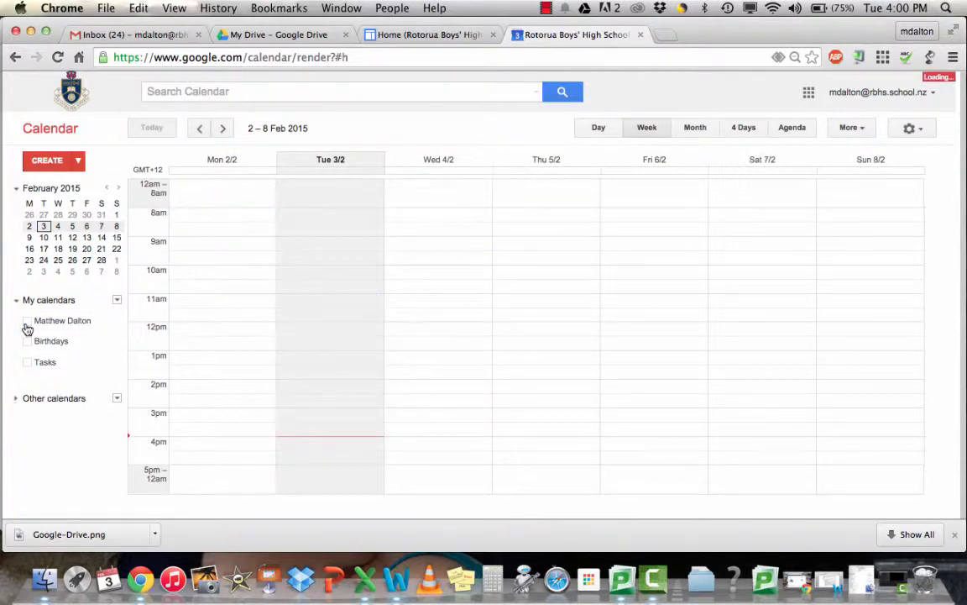
{"action": "left_click", "coordinate": [27, 324]}
{"action": "left_click", "coordinate": [27, 324]}
{"action": "left_click", "coordinate": [27, 324]}
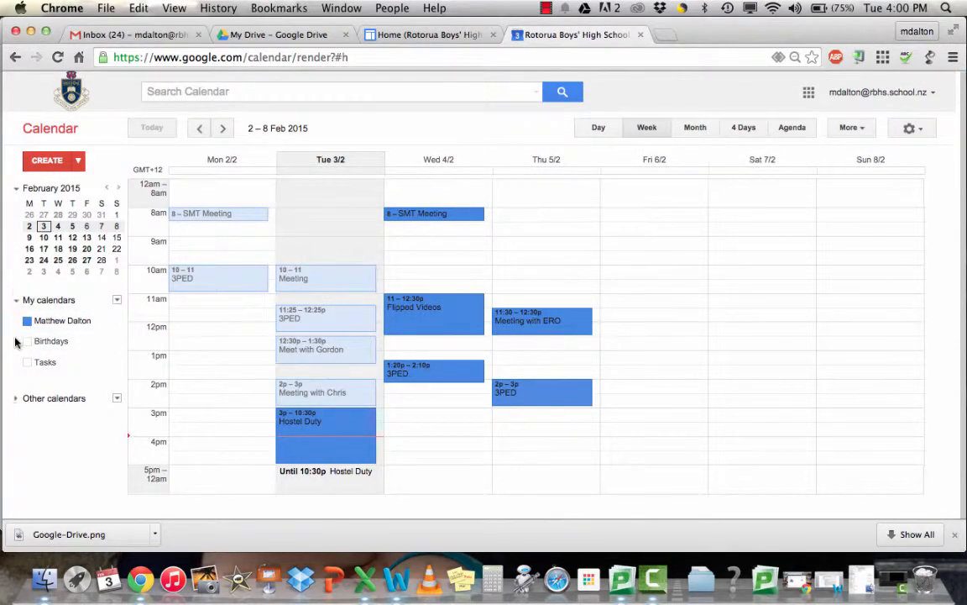
Expand Other calendars and show the RBHS Events, RBHS Meetings and RBHS Staff calendars.
{"action": "left_click", "coordinate": [17, 400]}
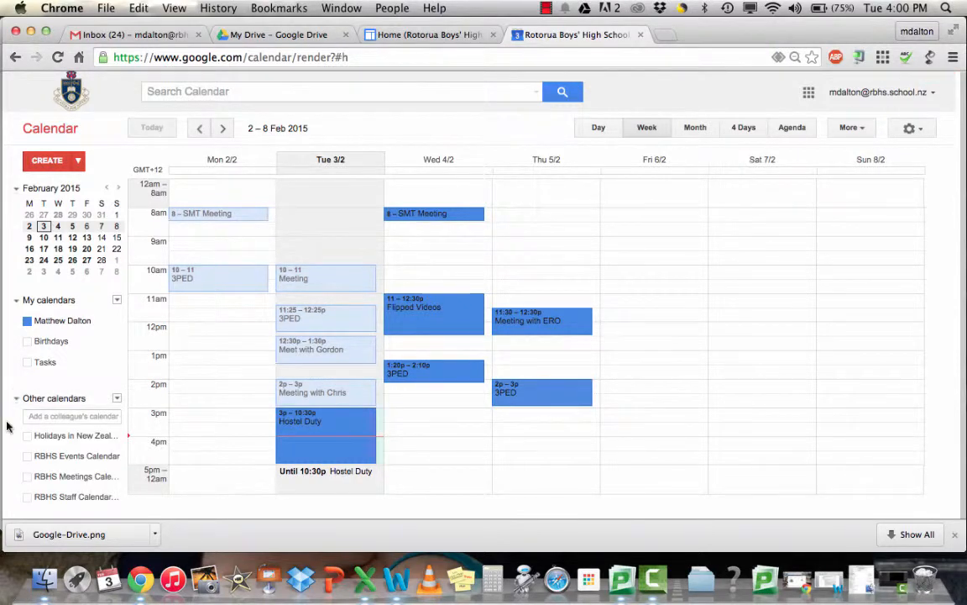
{"action": "left_click", "coordinate": [27, 456]}
{"action": "left_click", "coordinate": [27, 476]}
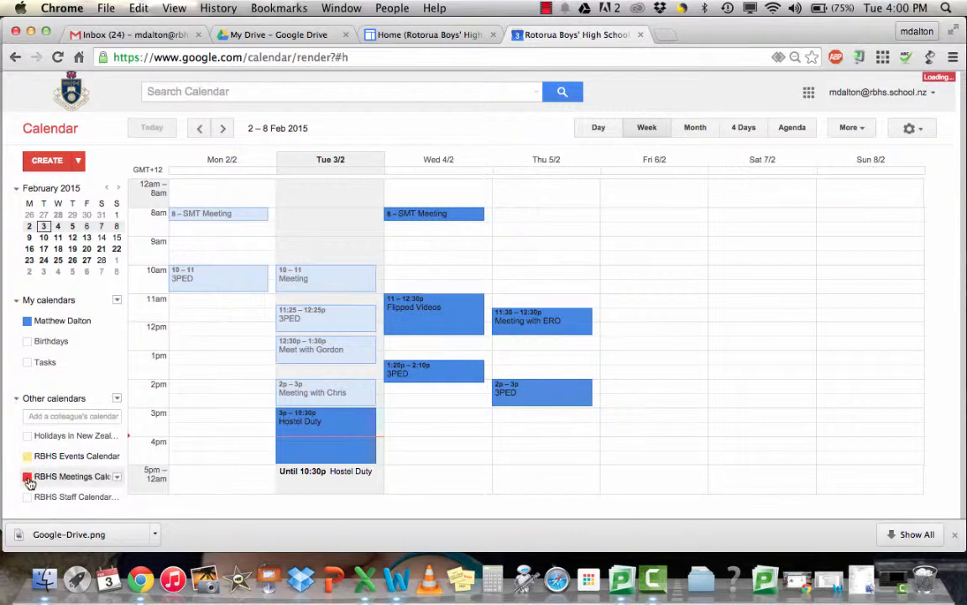
{"action": "left_click", "coordinate": [27, 496]}
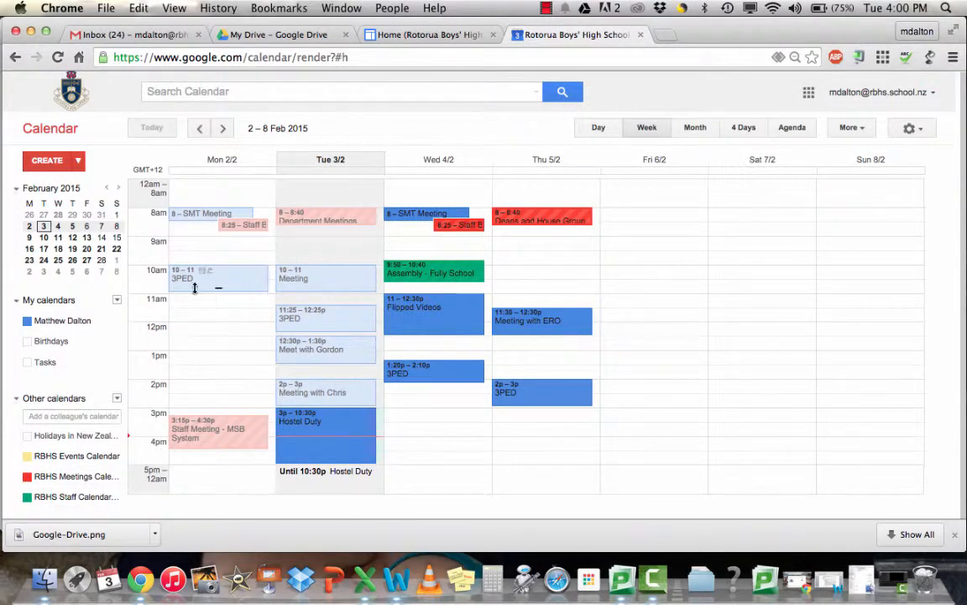
Compare how the schedule is laid out in the Day, Week, Month, 4 Days and Agenda views.
{"action": "left_click", "coordinate": [222, 130]}
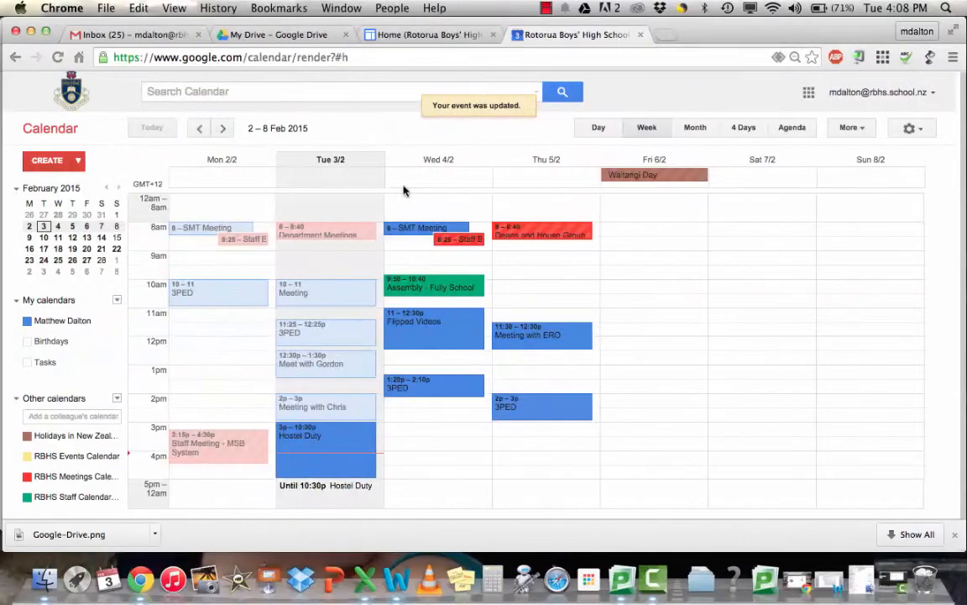
{"action": "left_click", "coordinate": [598, 131]}
{"action": "left_click", "coordinate": [650, 129]}
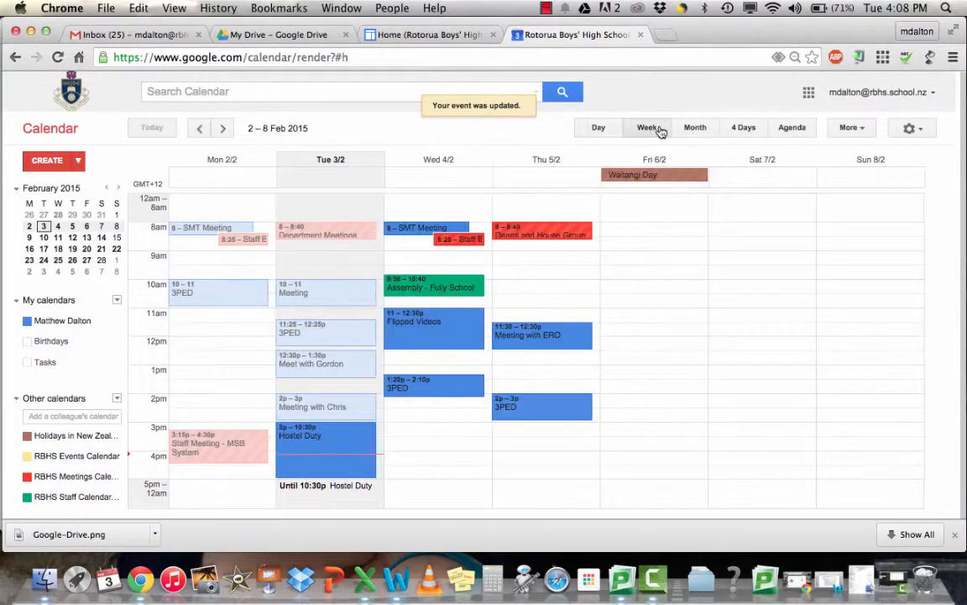
{"action": "left_click", "coordinate": [708, 128]}
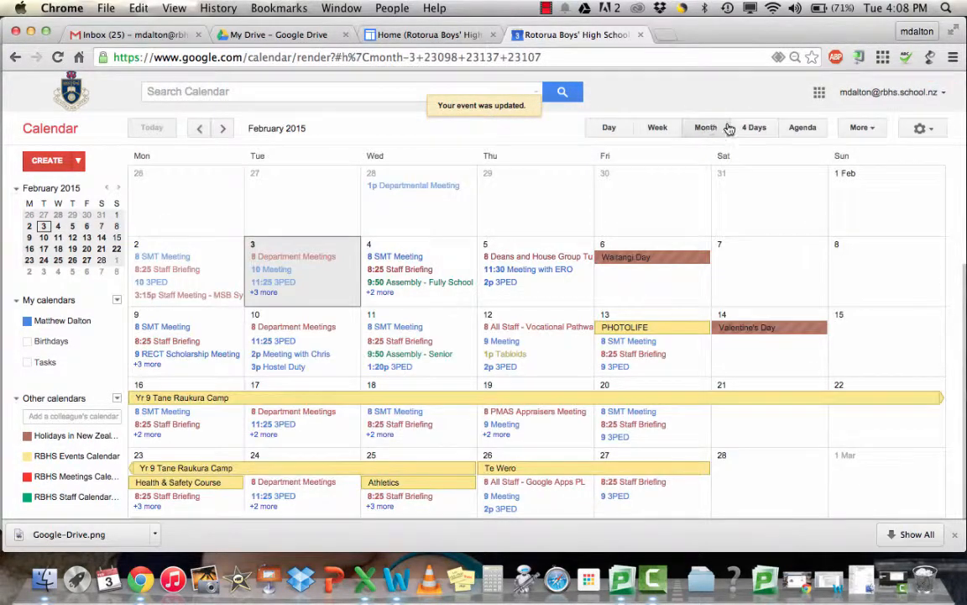
{"action": "left_click", "coordinate": [755, 129]}
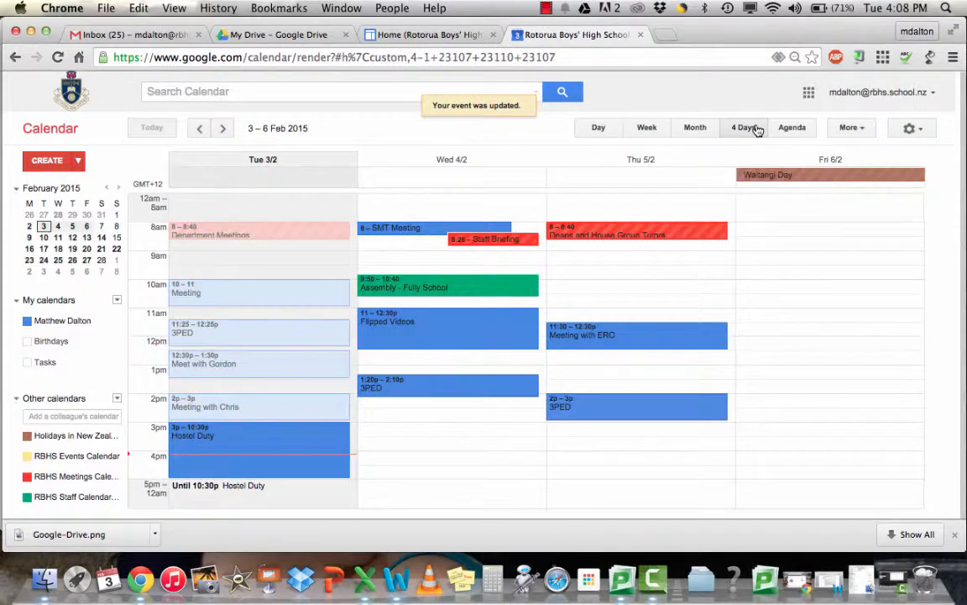
{"action": "left_click", "coordinate": [793, 129]}
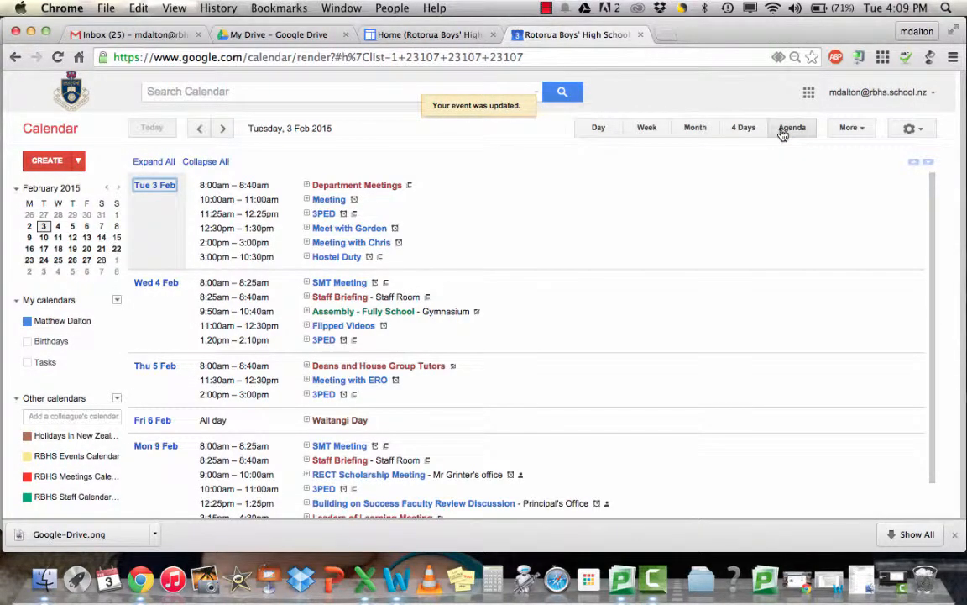
{"action": "scroll", "coordinate": [760, 237], "scroll_direction": "down", "scroll_amount": 2}
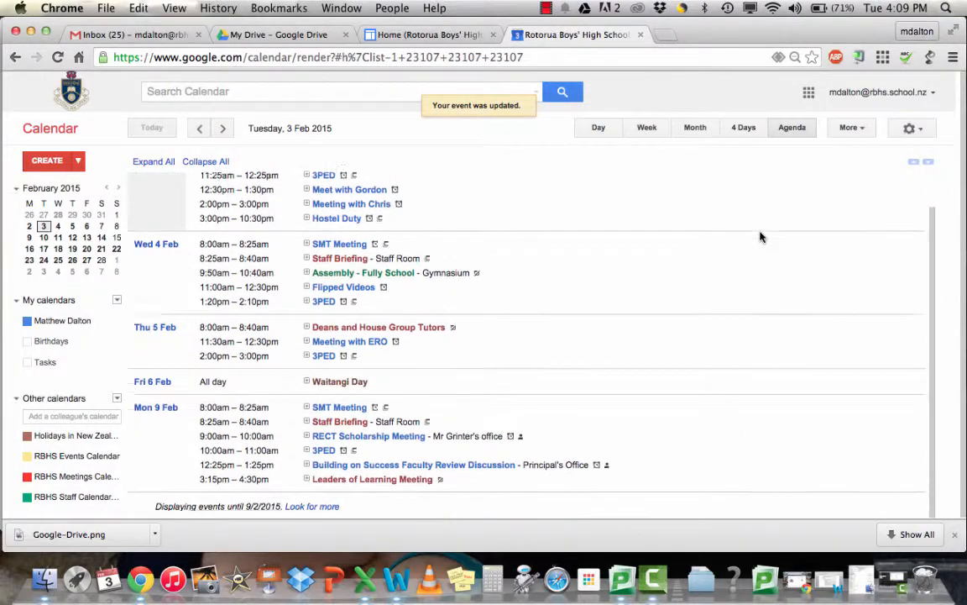
{"action": "scroll", "coordinate": [760, 235], "scroll_direction": "up", "scroll_amount": 3}
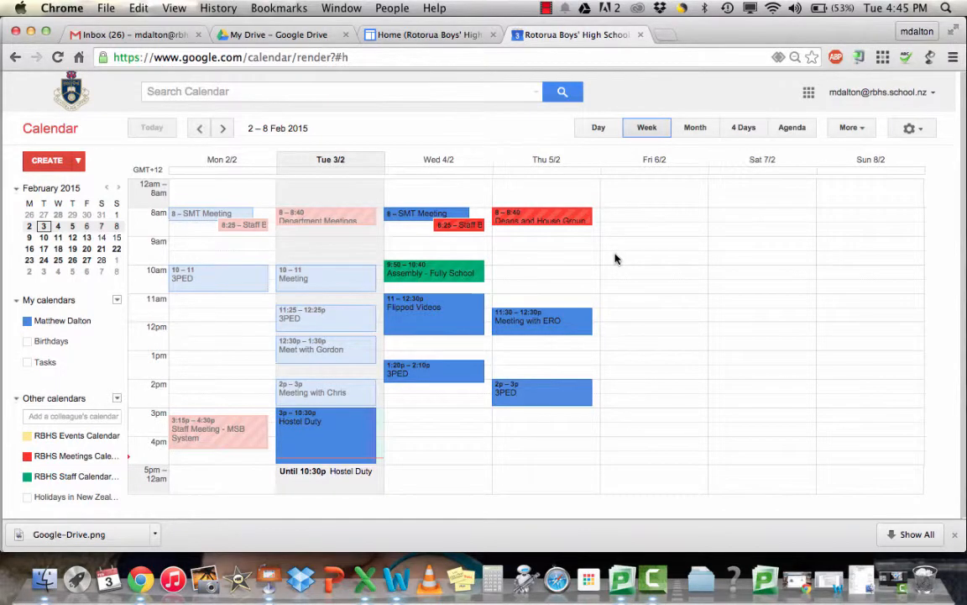
Hide the account owner's personal calendar, the RBHS Events Calendar and the RBHS Staff Calendar from the week view.
{"action": "left_click", "coordinate": [27, 320]}
{"action": "left_click", "coordinate": [27, 435]}
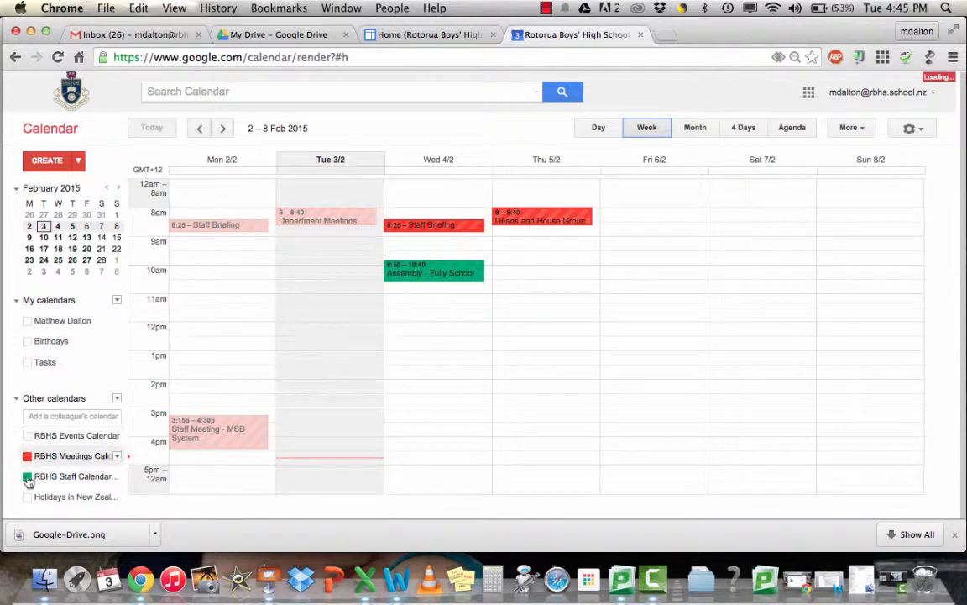
{"action": "left_click", "coordinate": [26, 476]}
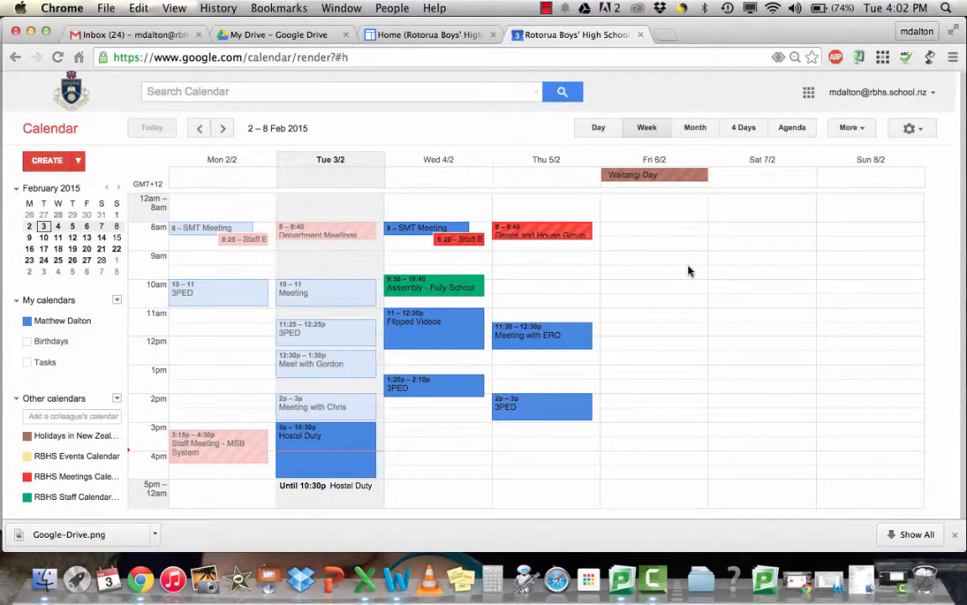
Create an event titled "Meeting" on Thursday 5 February, 9am to 10am, on the account owner's personal calendar.
{"action": "left_click", "coordinate": [516, 260]}
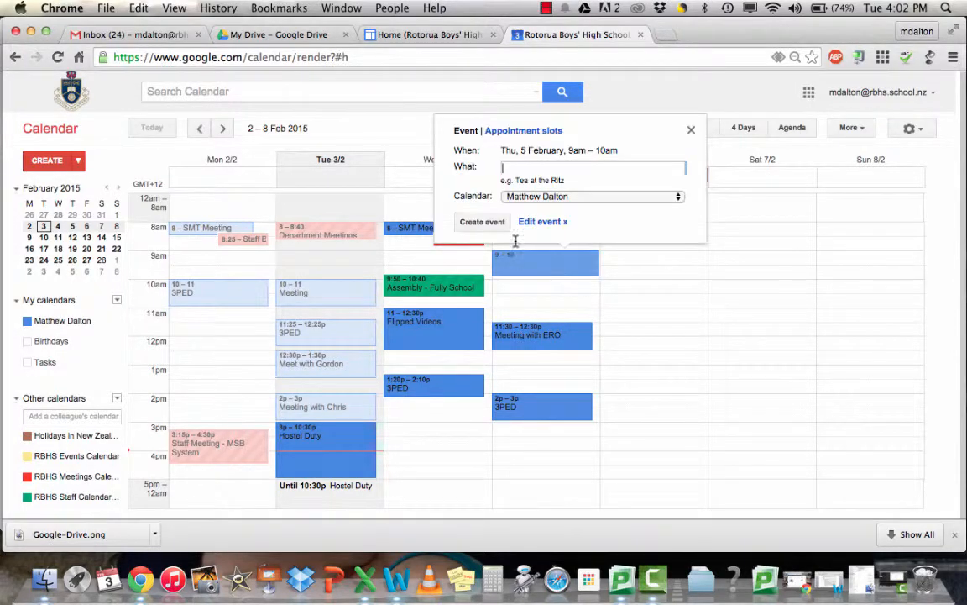
{"action": "type", "text": "Meeting"}
{"action": "left_click", "coordinate": [680, 197]}
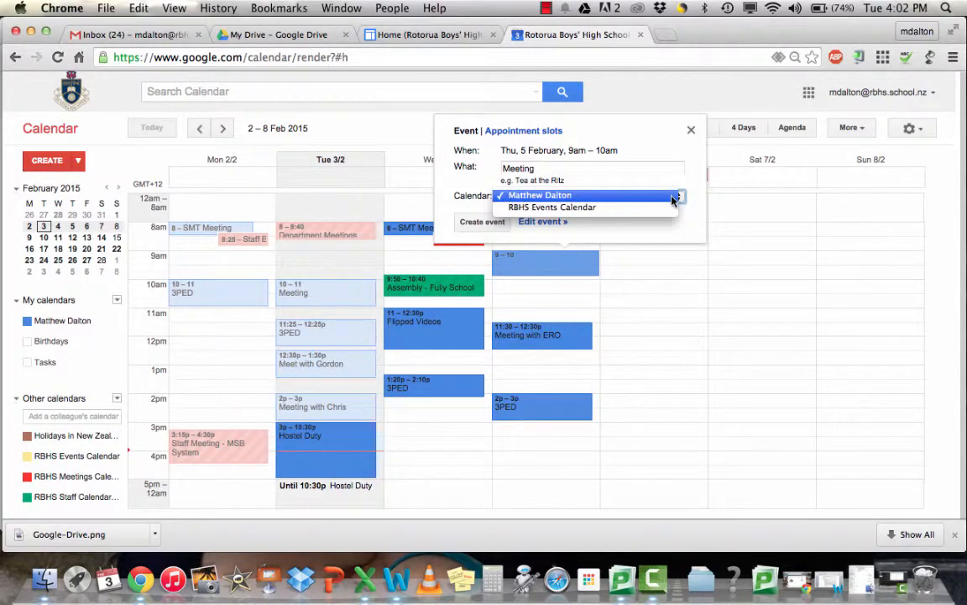
{"action": "left_click", "coordinate": [672, 198]}
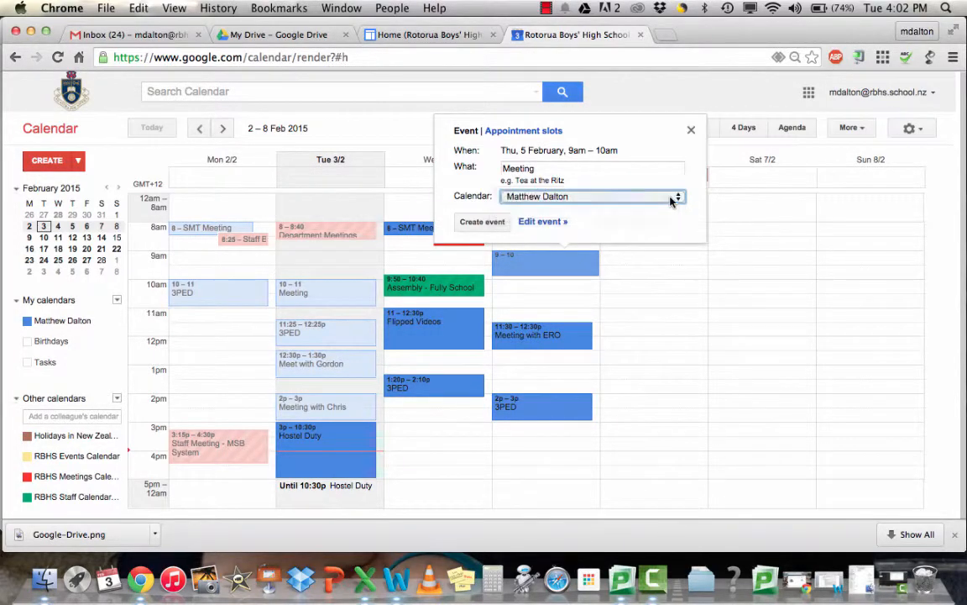
{"action": "left_click", "coordinate": [496, 223]}
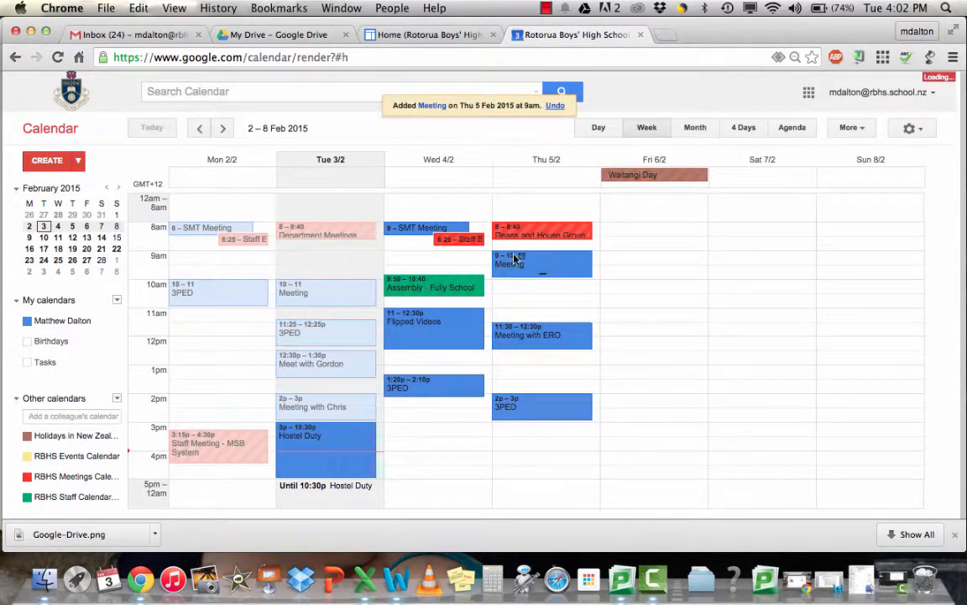
Edit the Thursday 9am Meeting and set it to repeat weekly on Thursday, every 1 week.
{"action": "left_click", "coordinate": [565, 270]}
{"action": "left_click", "coordinate": [640, 243]}
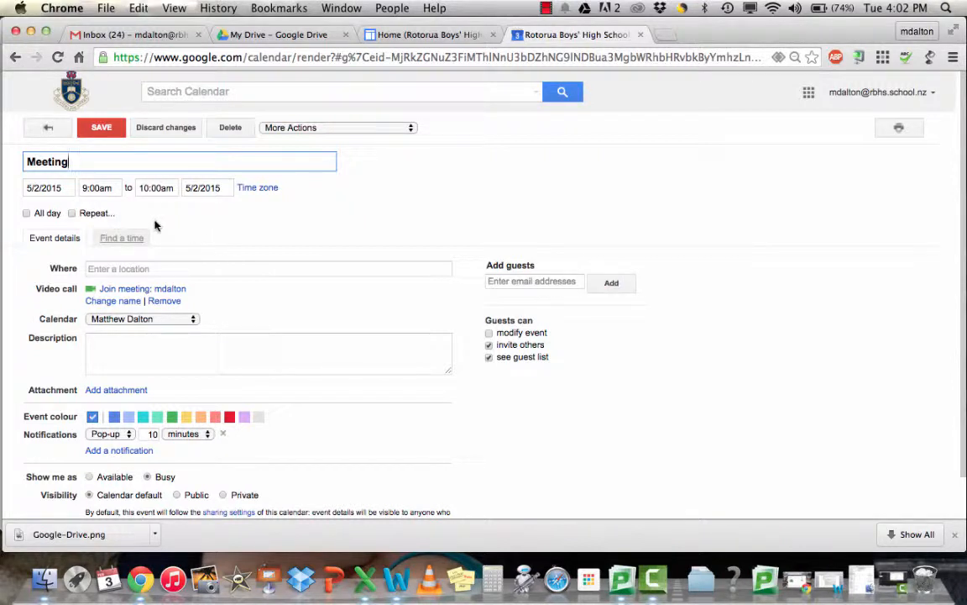
{"action": "left_click", "coordinate": [72, 214]}
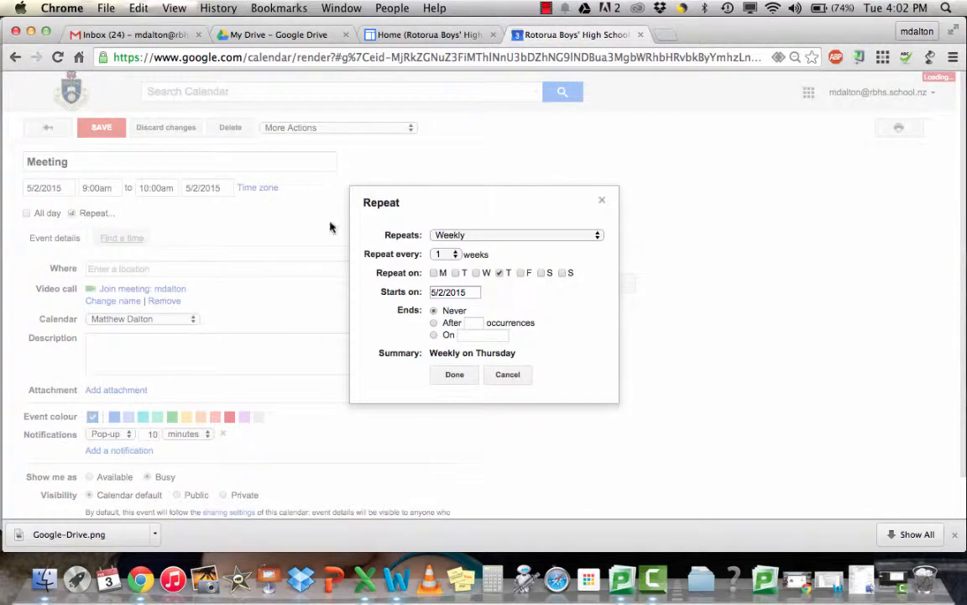
{"action": "left_click", "coordinate": [598, 237]}
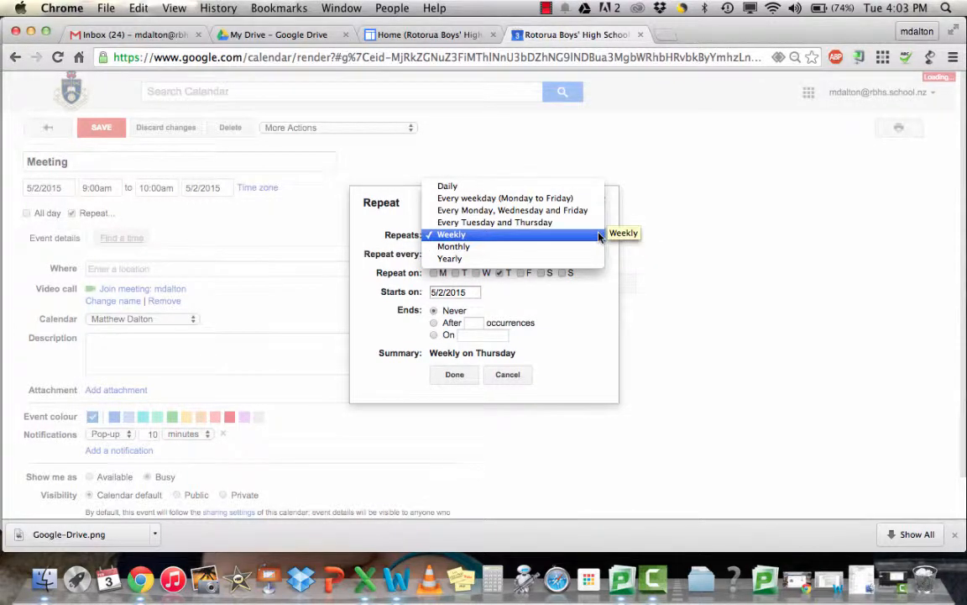
{"action": "left_click", "coordinate": [598, 235]}
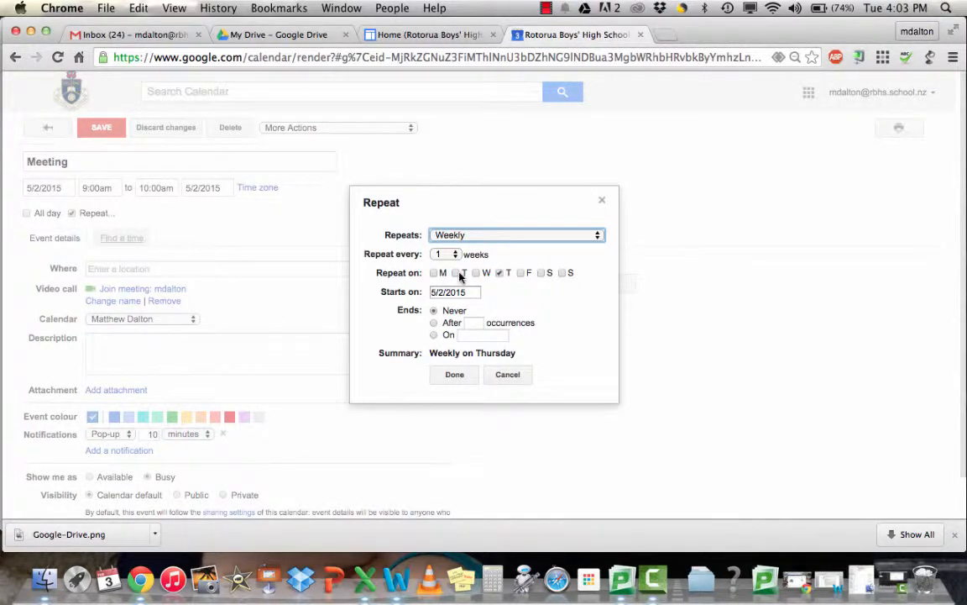
{"action": "left_click", "coordinate": [456, 273]}
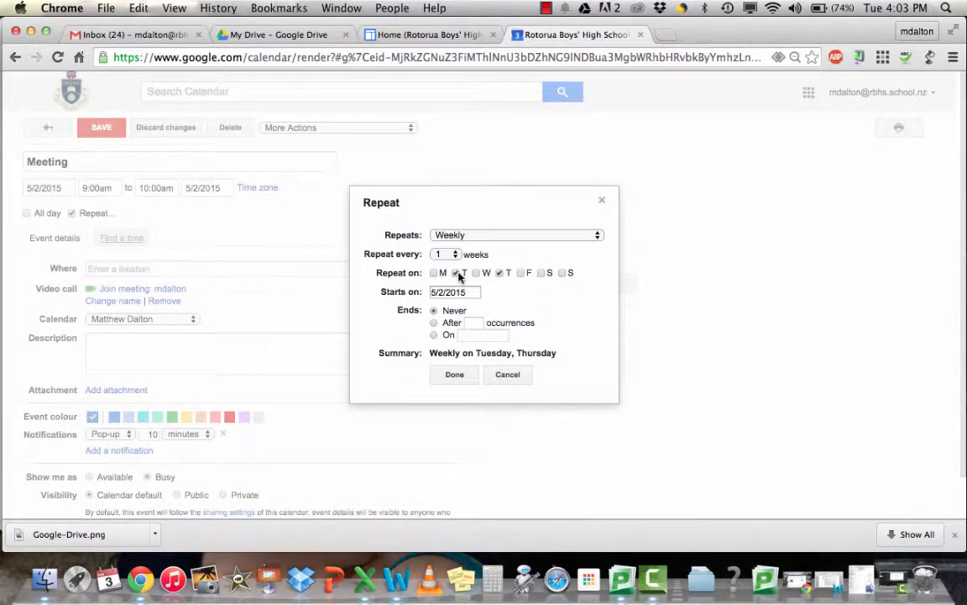
{"action": "left_click", "coordinate": [456, 273]}
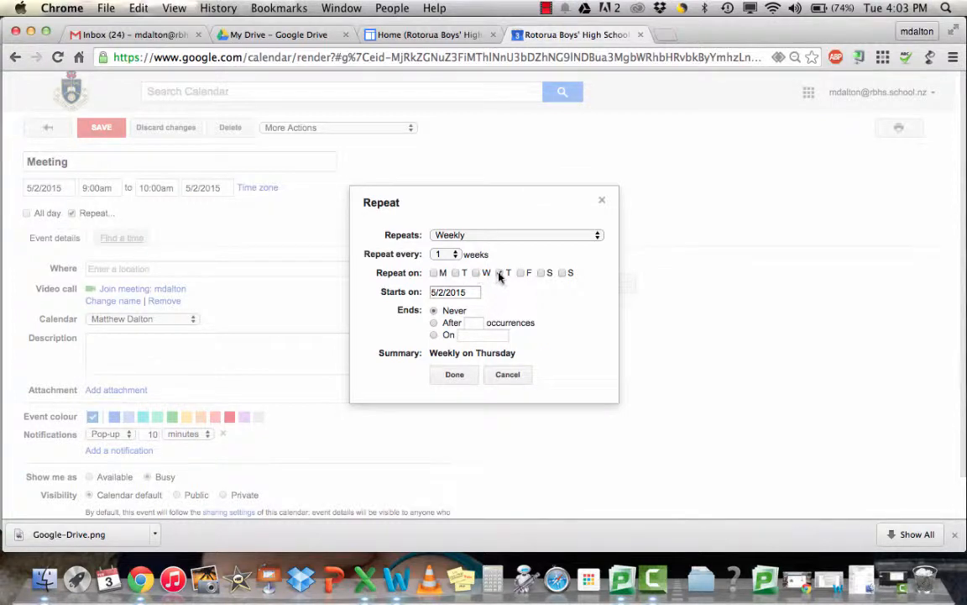
End the meeting's recurrence after 8 occurrences and save the event.
{"action": "left_click", "coordinate": [433, 325]}
{"action": "type", "text": "8"}
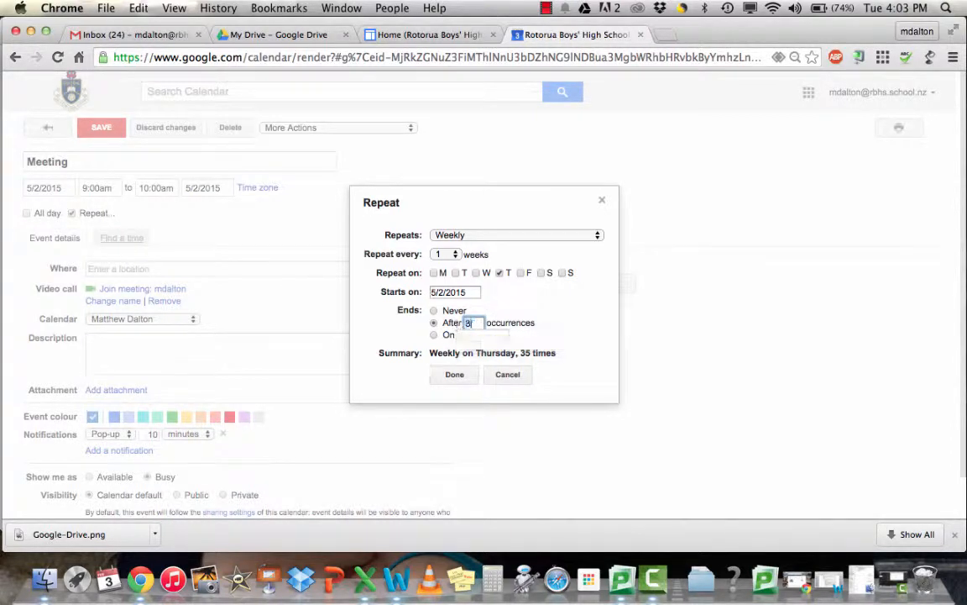
{"action": "left_click", "coordinate": [454, 375]}
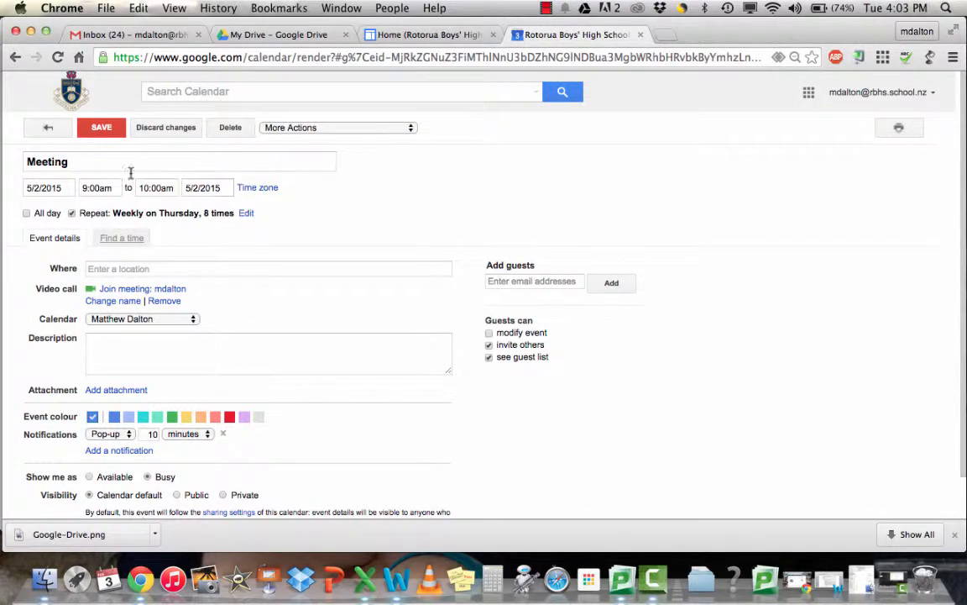
{"action": "left_click", "coordinate": [99, 128]}
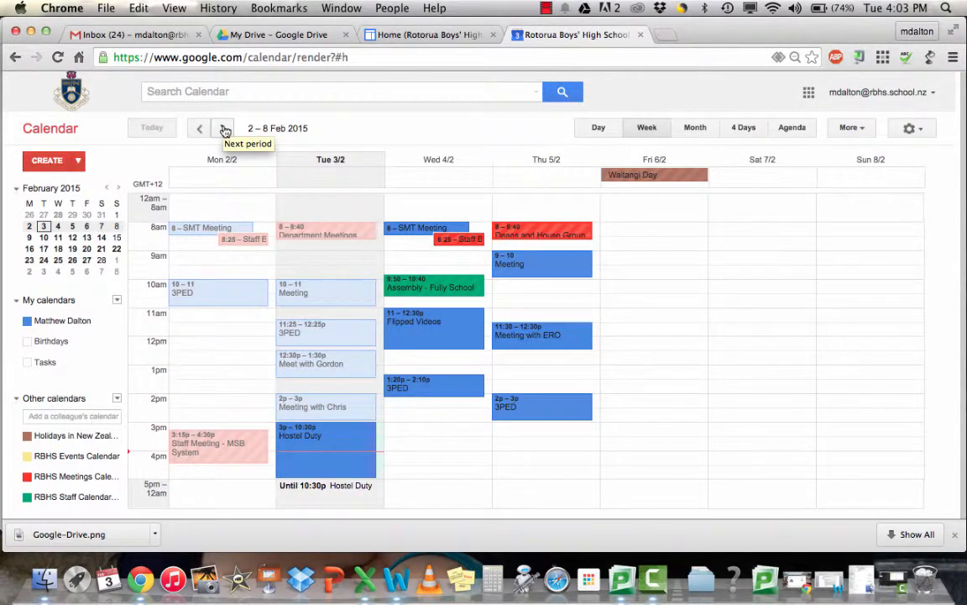
Check the following weeks through late March for the recurring Thursday 9am Meeting.
{"action": "left_click", "coordinate": [225, 131]}
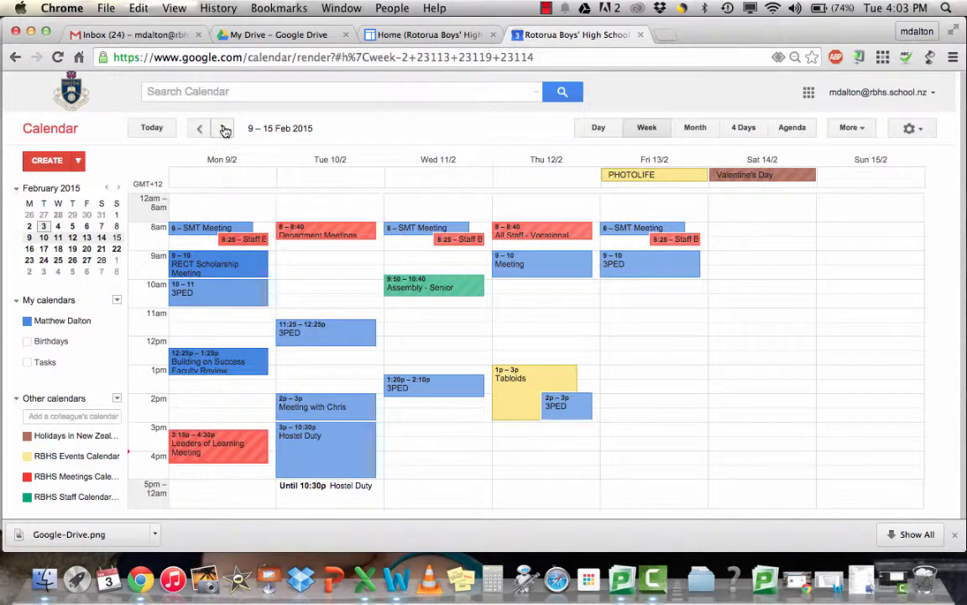
{"action": "left_click", "coordinate": [225, 131]}
{"action": "left_click", "coordinate": [225, 131]}
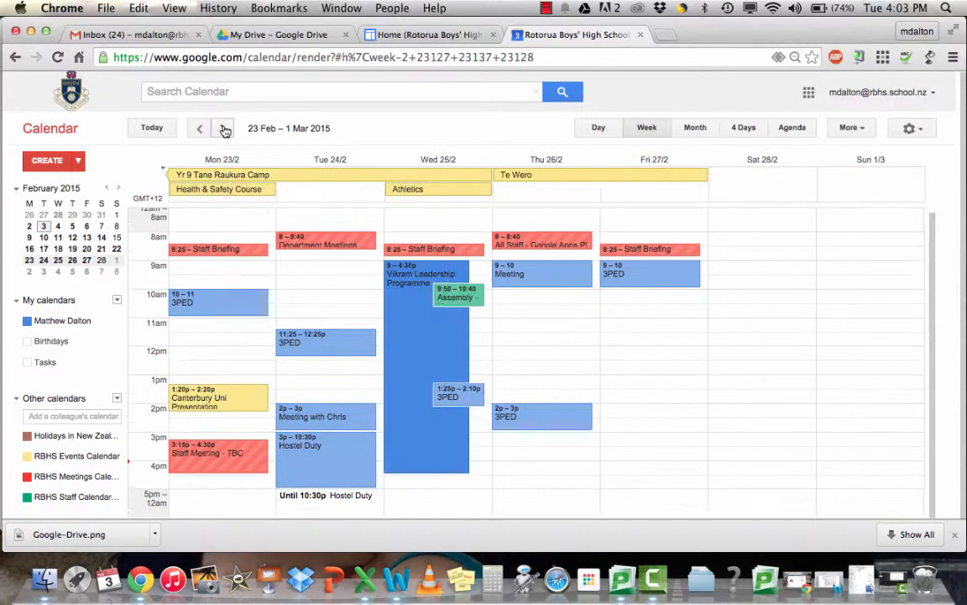
{"action": "left_click", "coordinate": [225, 131]}
{"action": "left_click", "coordinate": [225, 131]}
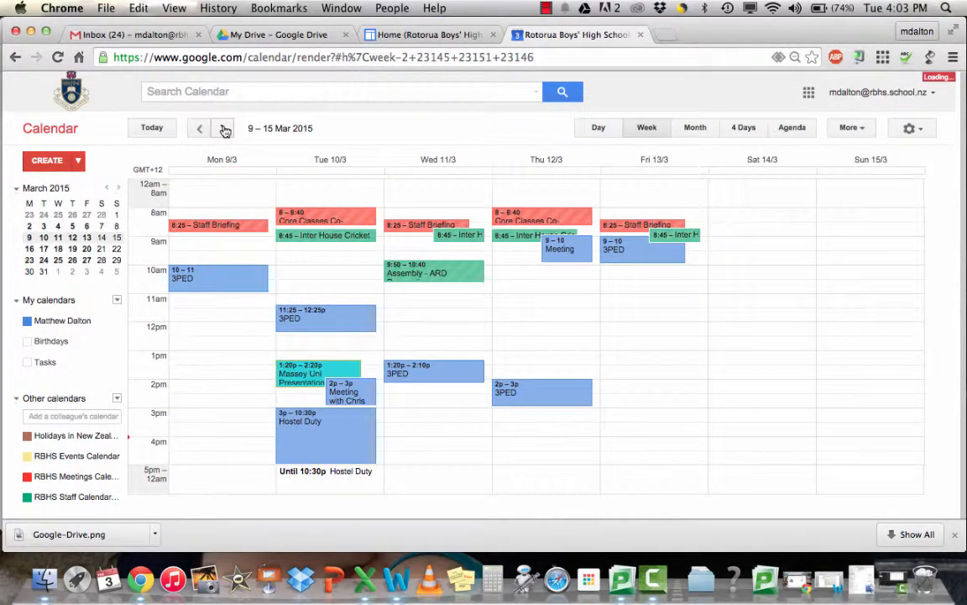
{"action": "left_click", "coordinate": [225, 131]}
{"action": "left_click", "coordinate": [225, 131]}
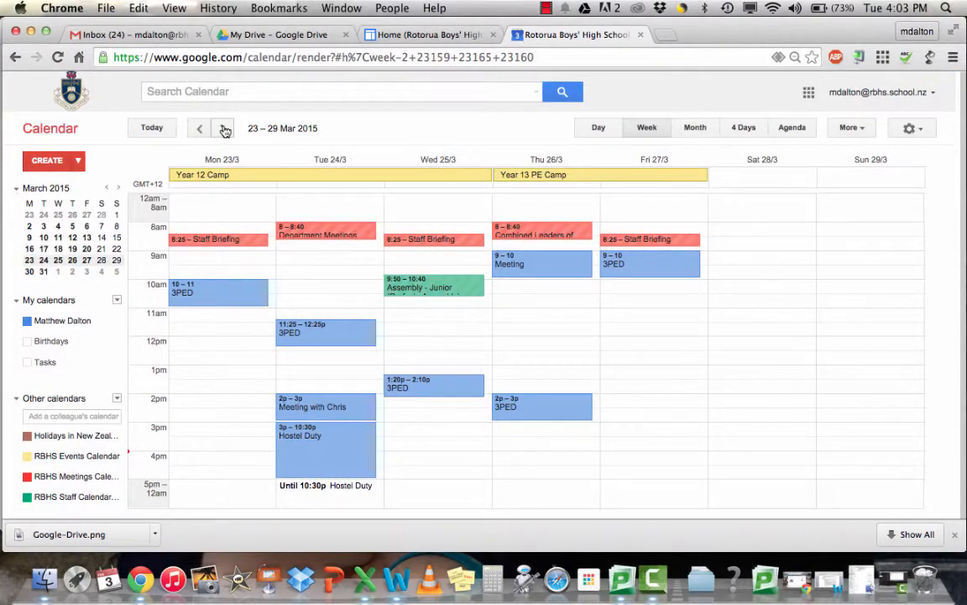
{"action": "left_click", "coordinate": [225, 131]}
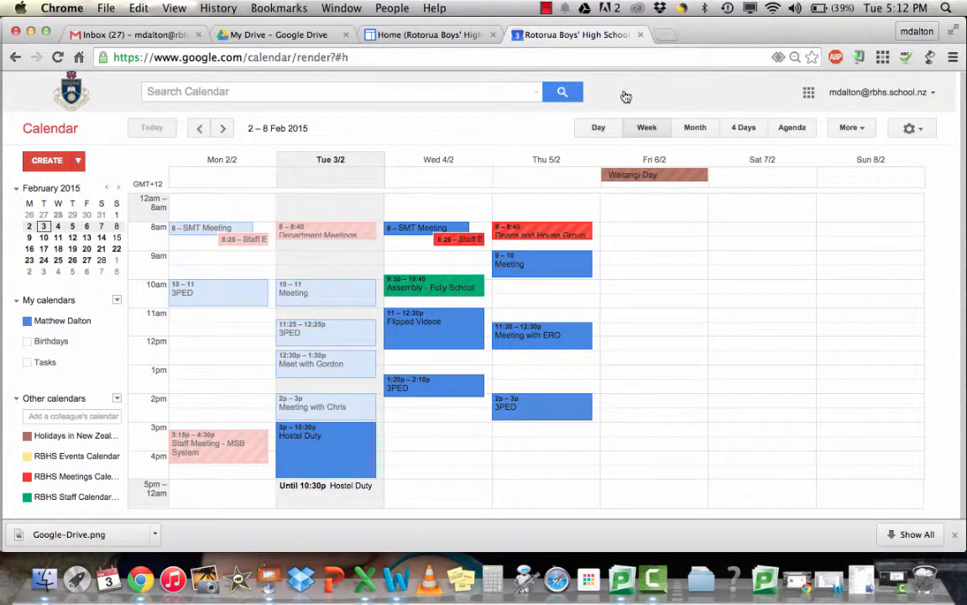
Add two colleagues as guests to the Thursday 9am Meeting, save it and send them the invitations.
{"action": "left_click", "coordinate": [560, 274]}
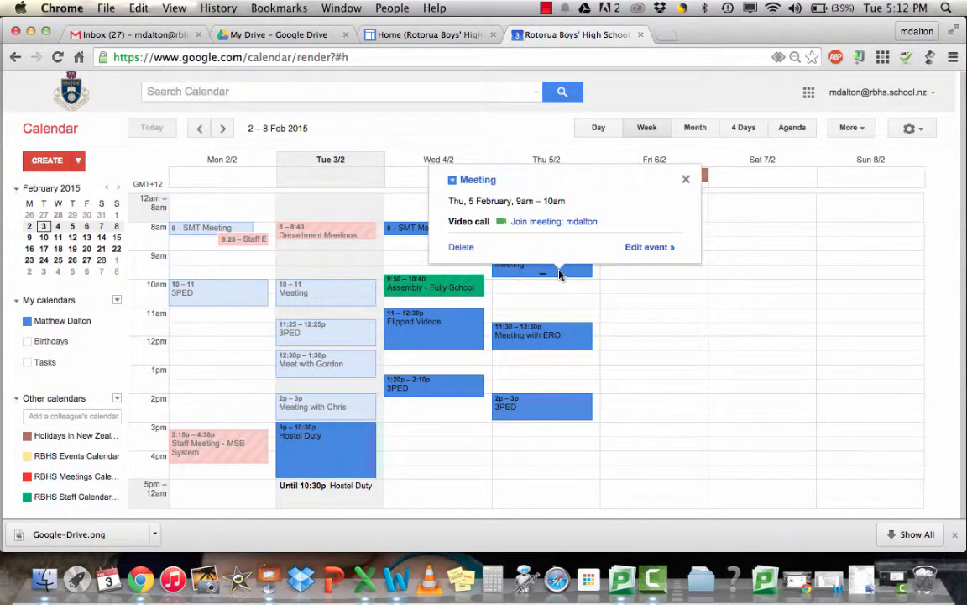
{"action": "left_click", "coordinate": [637, 249]}
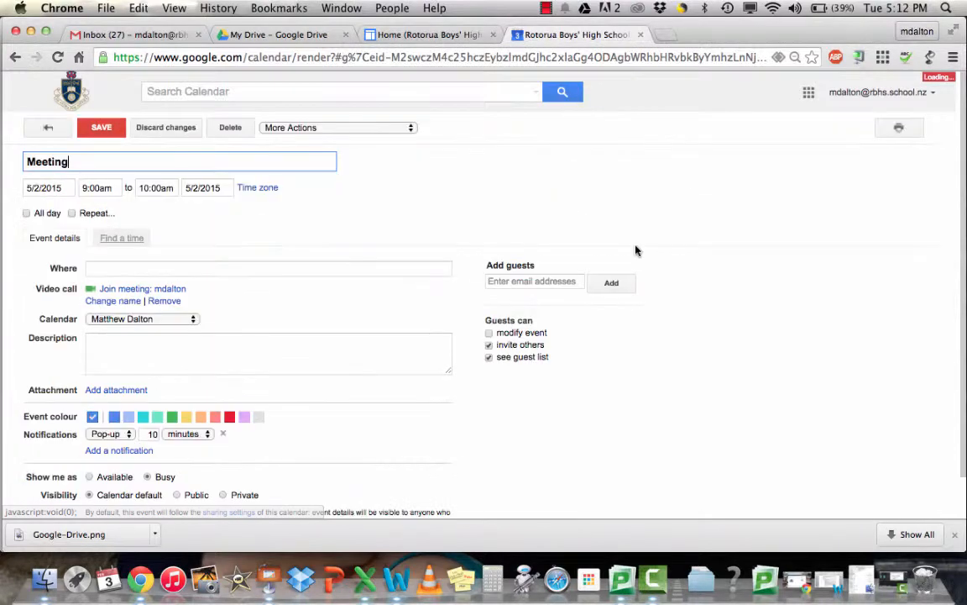
{"action": "left_click", "coordinate": [495, 281]}
{"action": "type", "text": "hl"}
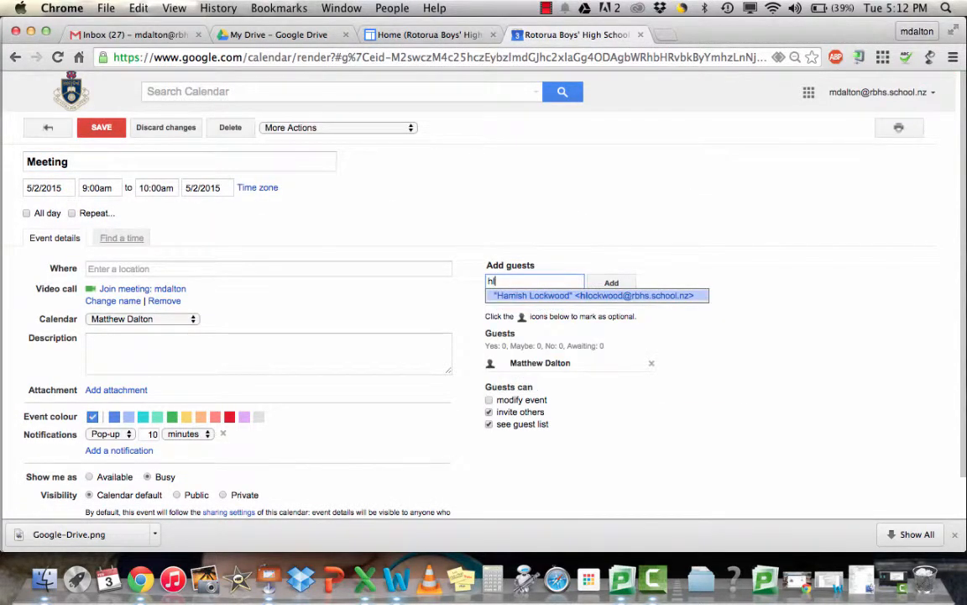
{"action": "key", "text": "Return"}
{"action": "type", "text": "bk"}
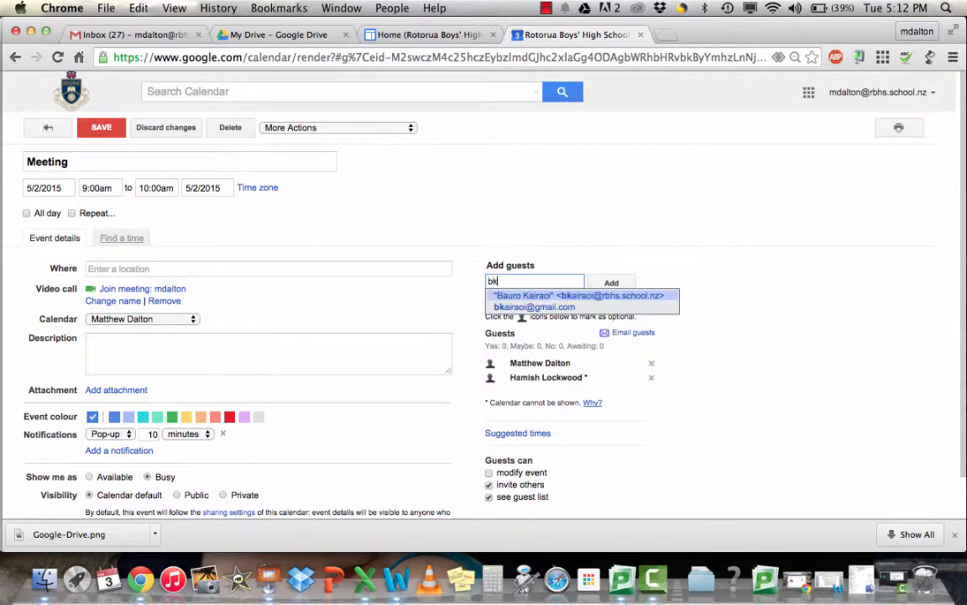
{"action": "key", "text": "Return"}
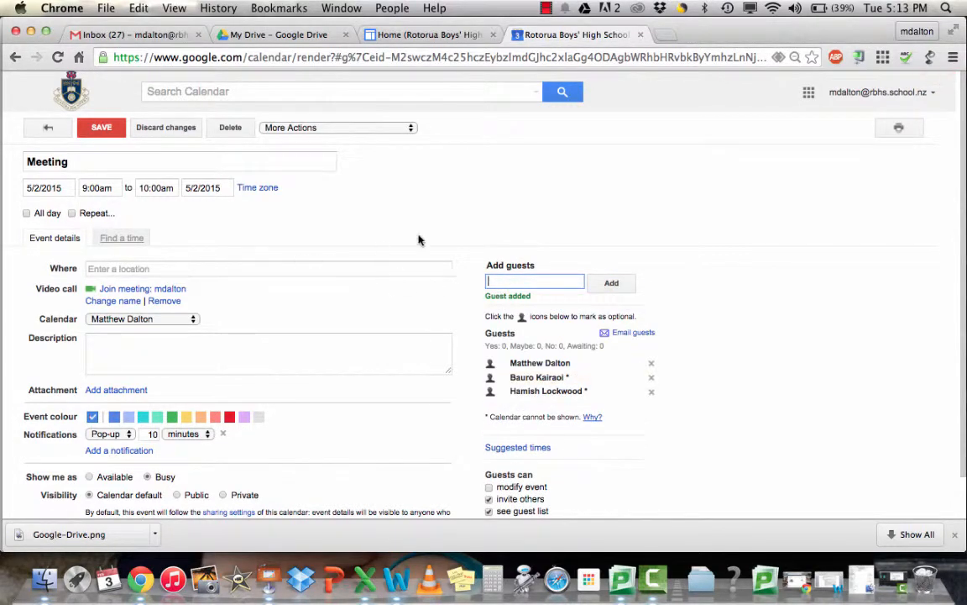
{"action": "left_click", "coordinate": [122, 136]}
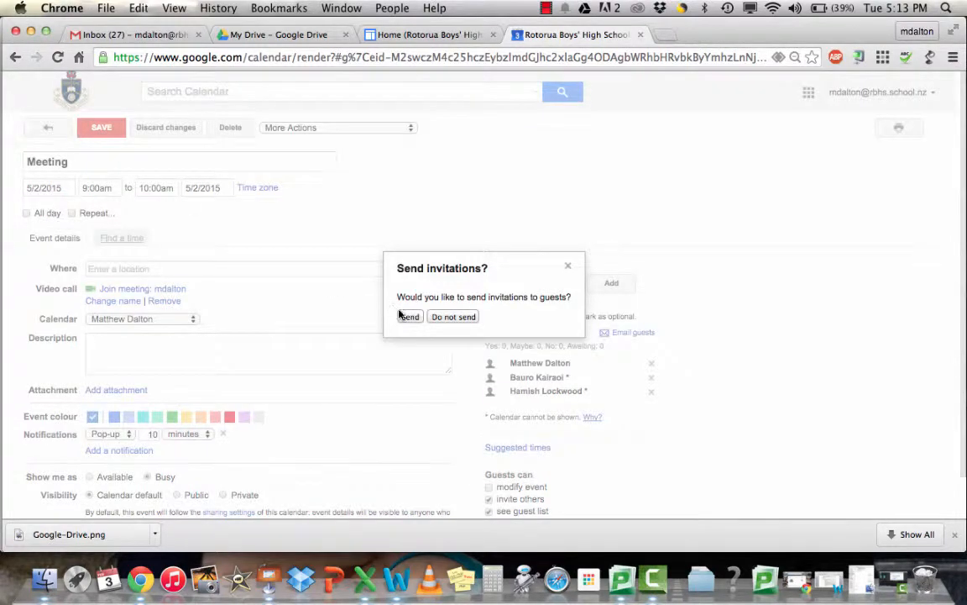
{"action": "left_click", "coordinate": [410, 316]}
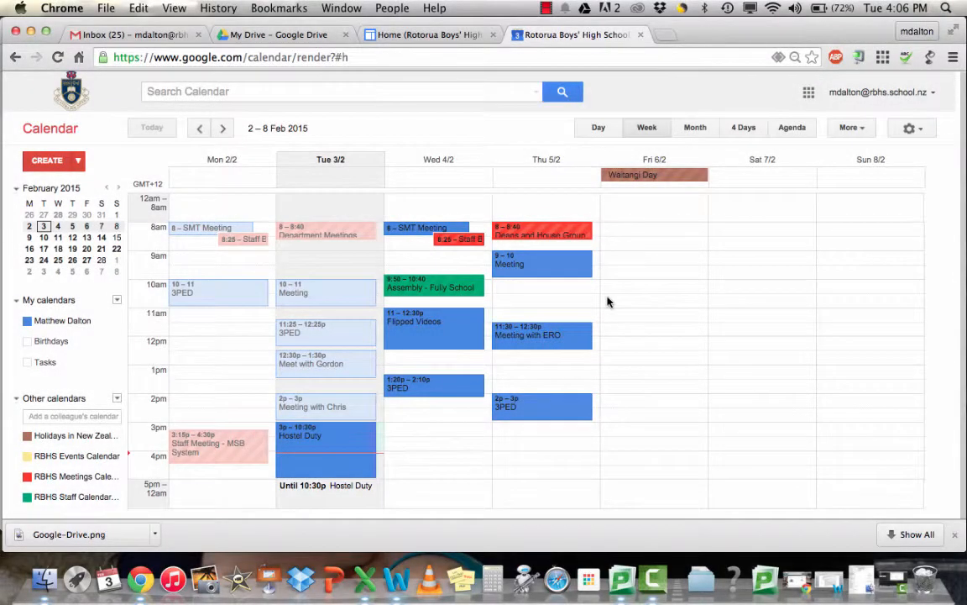
Delete the Thursday 9am Meeting and update its guests about the cancellation.
{"action": "left_click", "coordinate": [554, 269]}
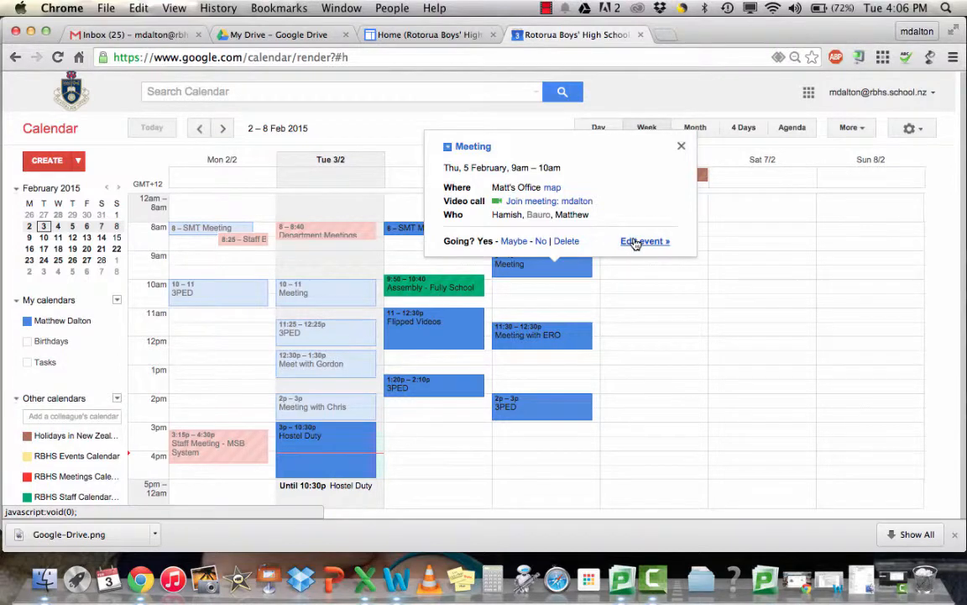
{"action": "left_click", "coordinate": [567, 242]}
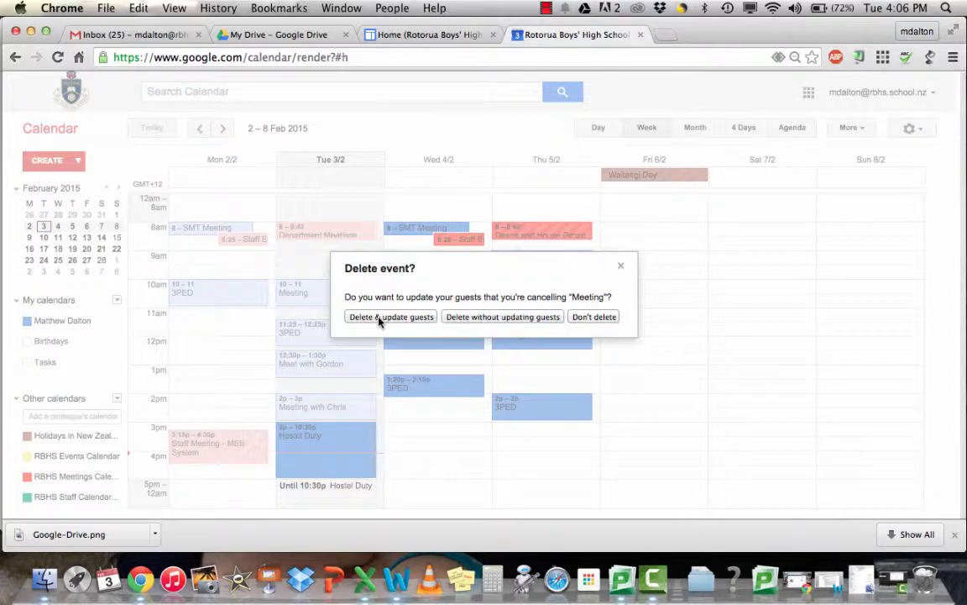
{"action": "left_click", "coordinate": [377, 317]}
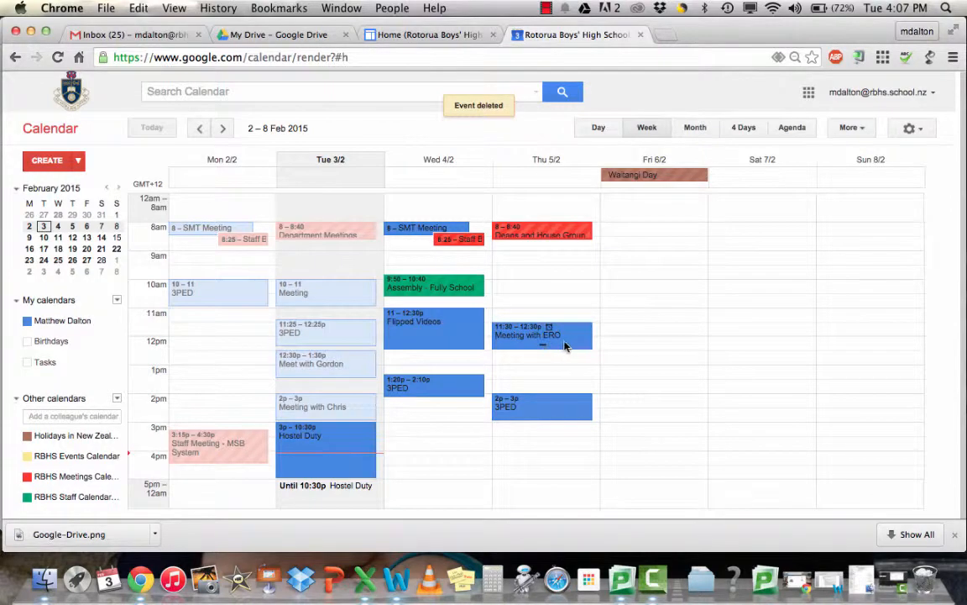
Try to move the Thursday 2pm 3PED event to an earlier slot on Friday.
{"action": "left_click", "coordinate": [560, 412]}
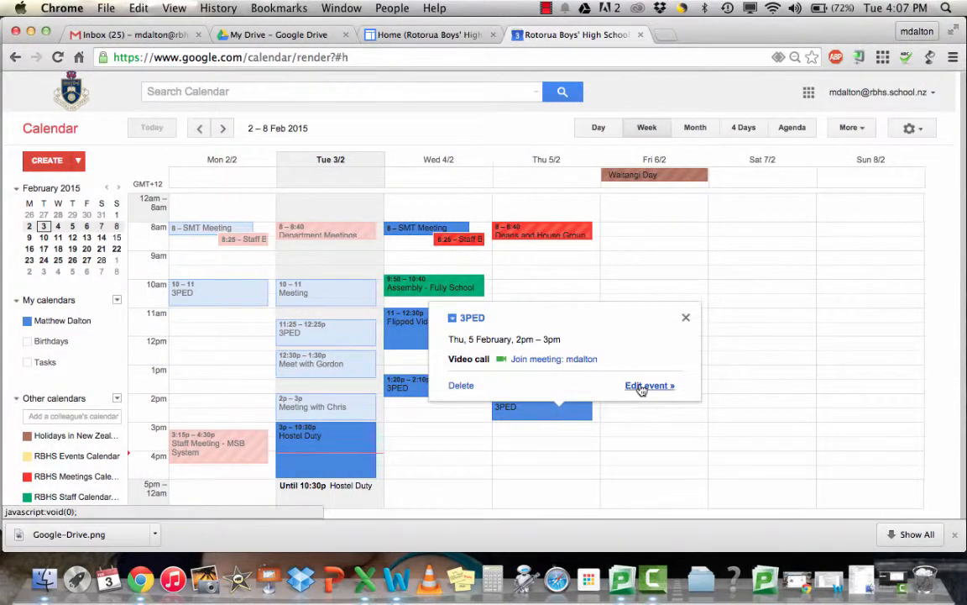
{"action": "left_click", "coordinate": [686, 318]}
{"action": "mouse_move", "coordinate": [550, 407]}
{"action": "left_mouse_down"}
{"action": "mouse_move", "coordinate": [628, 393]}
{"action": "mouse_move", "coordinate": [636, 378]}
{"action": "left_mouse_up"}
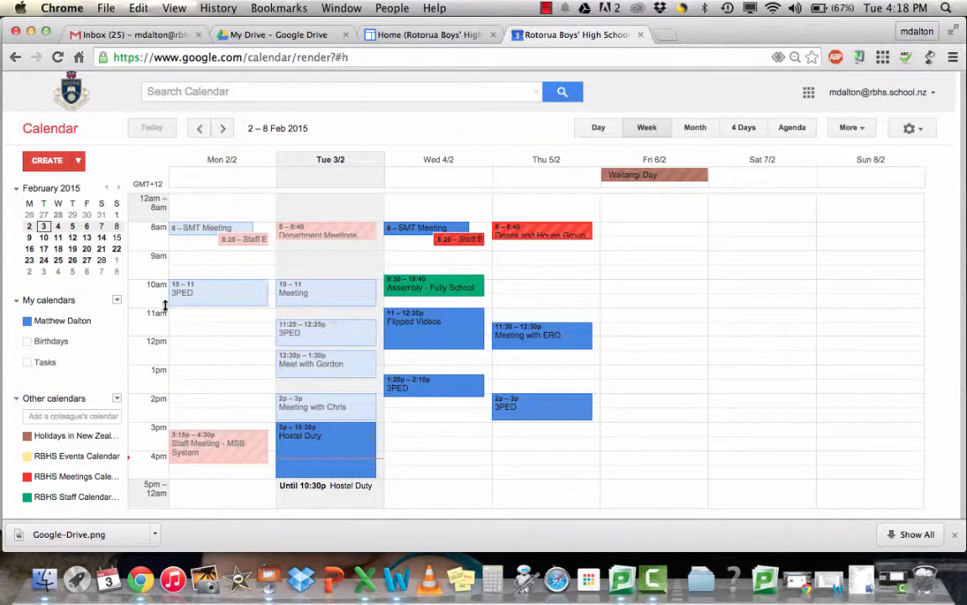
Create a calendar named with the account owner's first name plus "Personal" and give it a light turquoise colour.
{"action": "left_click", "coordinate": [118, 301]}
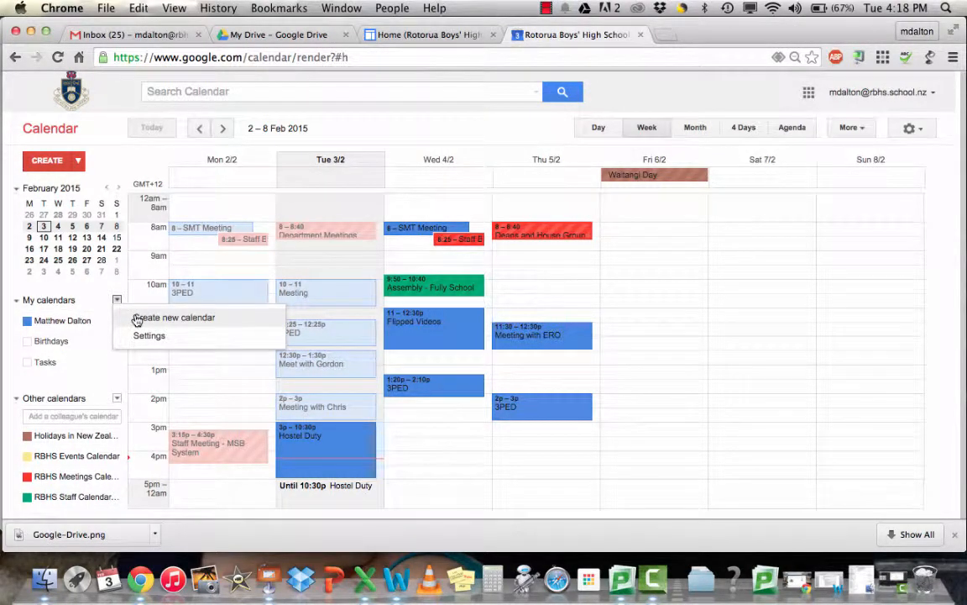
{"action": "left_click", "coordinate": [136, 319]}
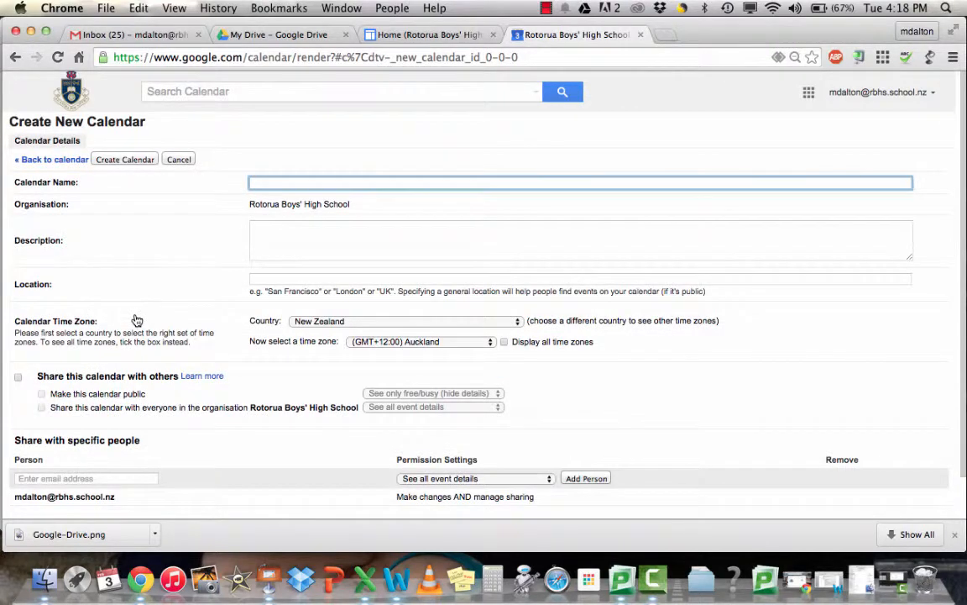
{"action": "type", "text": "Matt Personal"}
{"action": "left_click", "coordinate": [125, 159]}
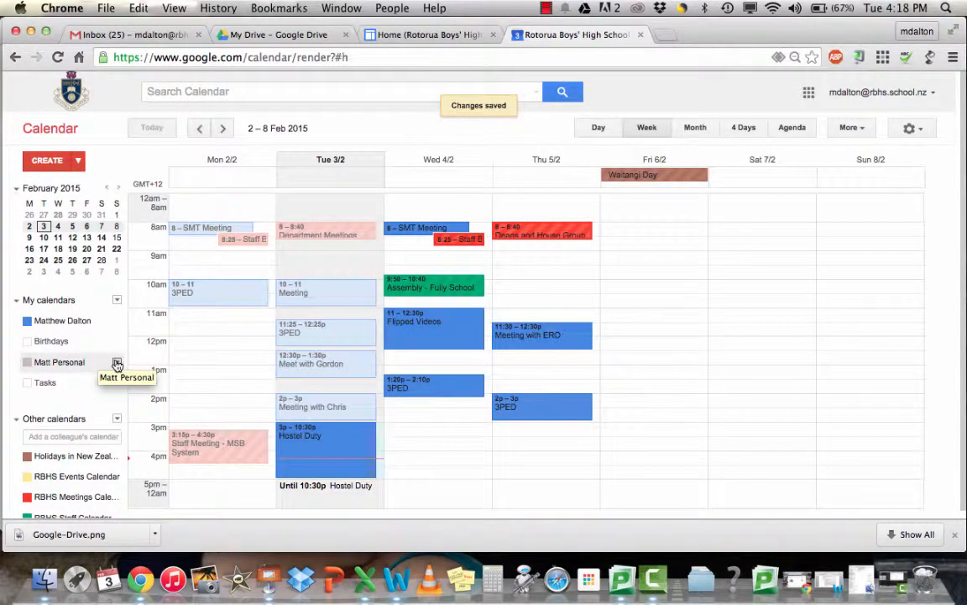
{"action": "left_click", "coordinate": [117, 364]}
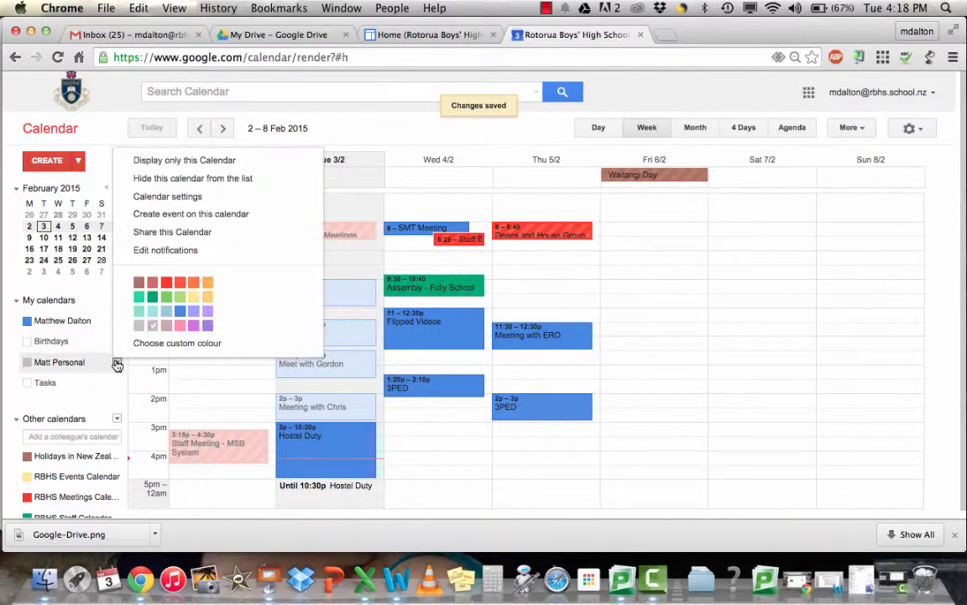
{"action": "left_click", "coordinate": [154, 310]}
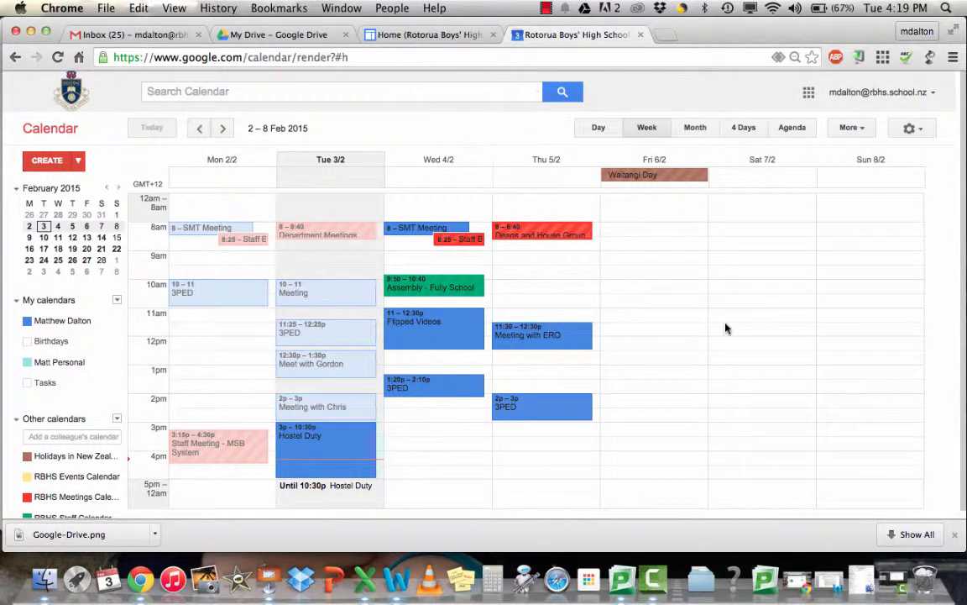
Create a BBQ event on Saturday 7 February, 4pm to 5pm, in the personal calendar.
{"action": "left_click", "coordinate": [726, 457]}
{"action": "type", "text": "BBQ"}
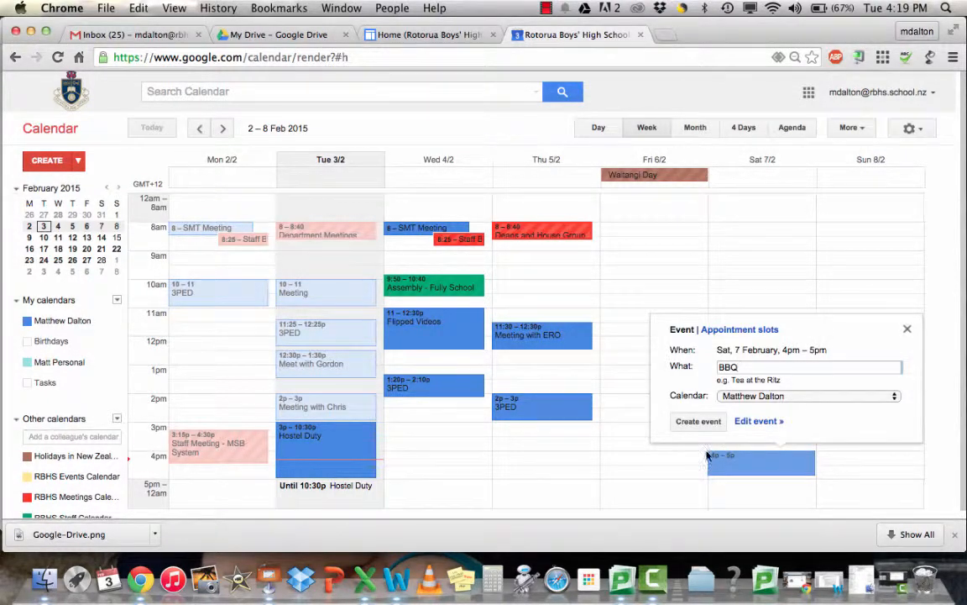
{"action": "left_click", "coordinate": [886, 397]}
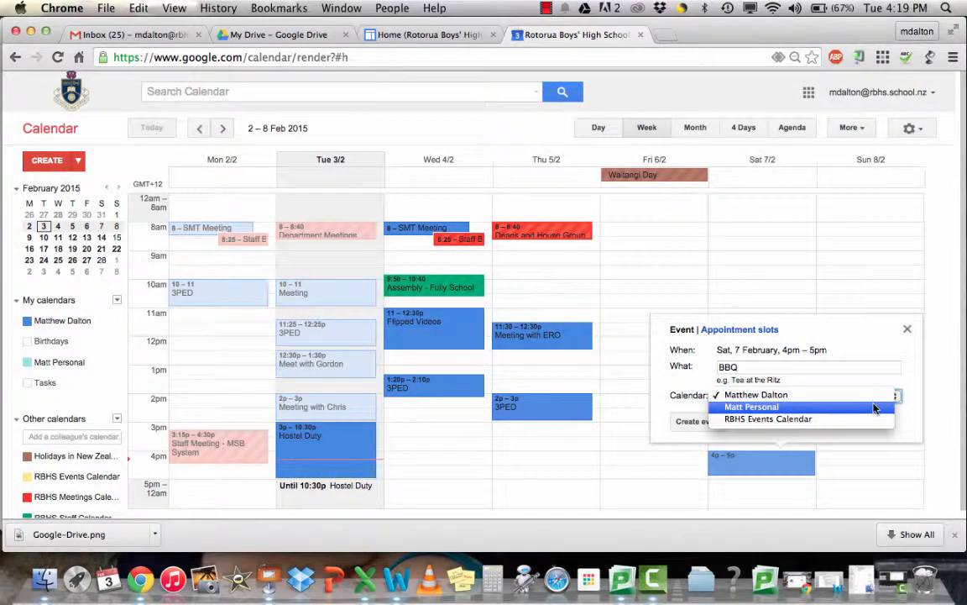
{"action": "left_click", "coordinate": [874, 405]}
{"action": "left_click", "coordinate": [698, 421]}
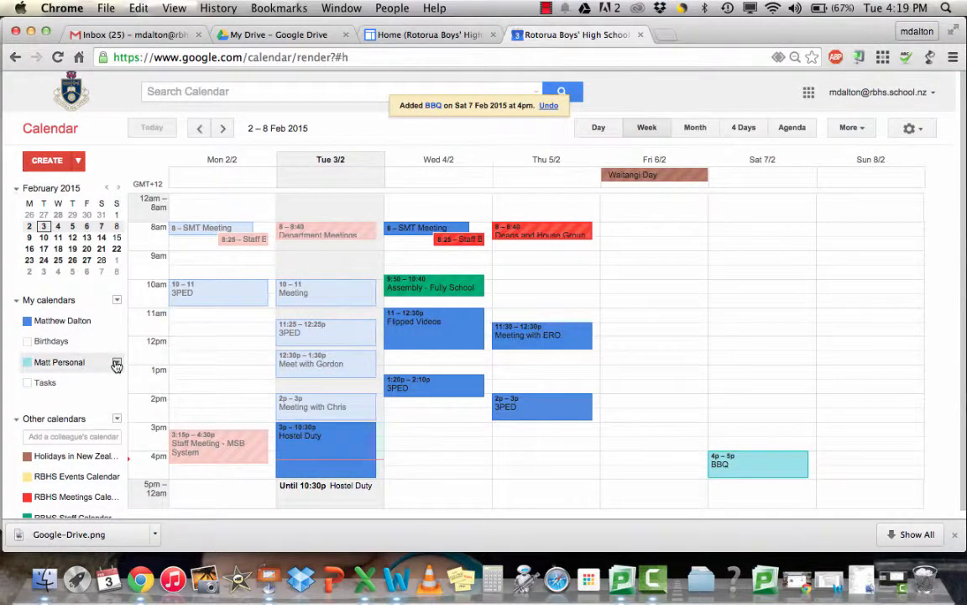
Share the personal calendar with a family member's e-mail address, granting the "Make changes to events" permission, and save the sharing settings.
{"action": "left_click", "coordinate": [116, 364]}
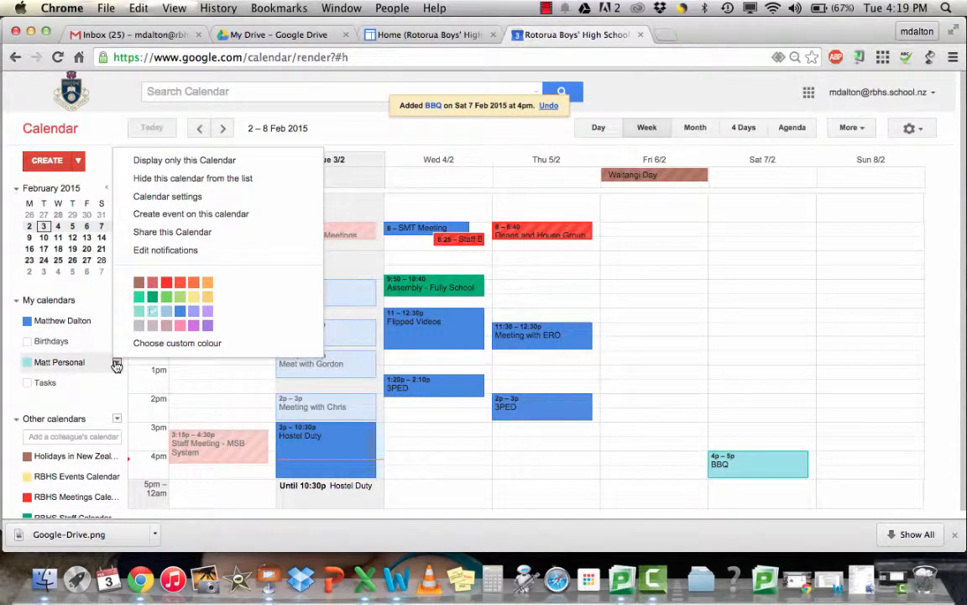
{"action": "left_click", "coordinate": [139, 232]}
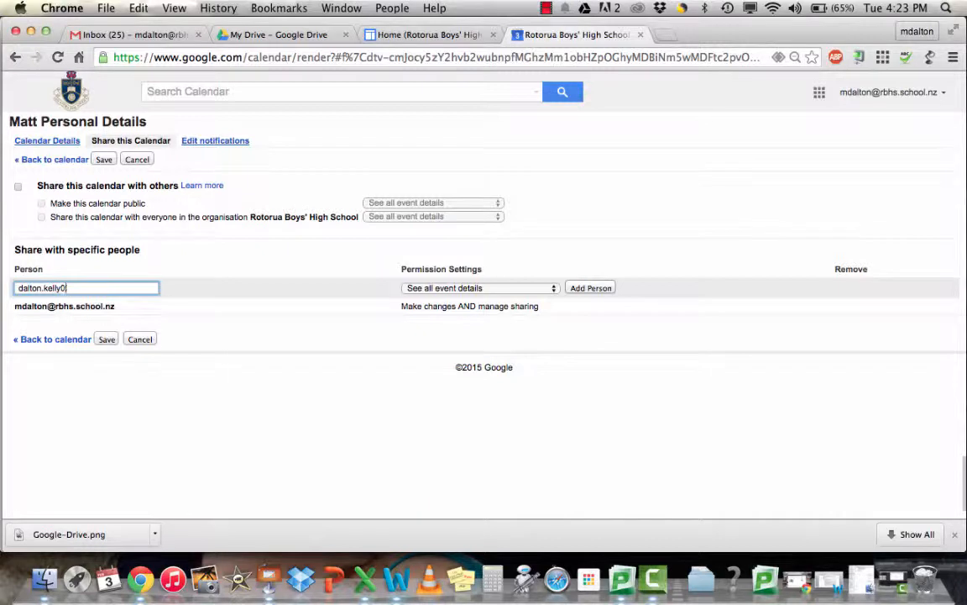
{"action": "left_click", "coordinate": [554, 288]}
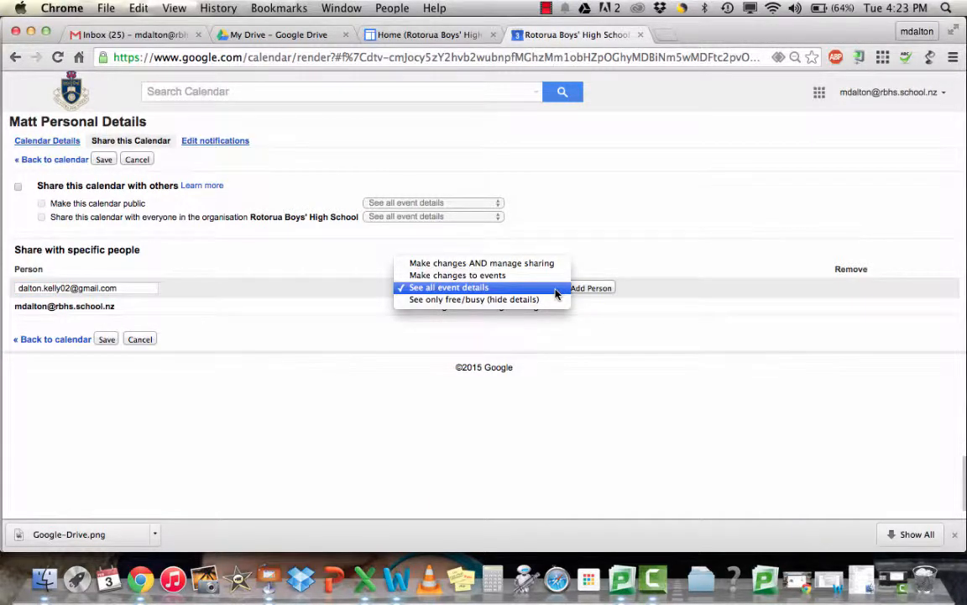
{"action": "left_click", "coordinate": [354, 316]}
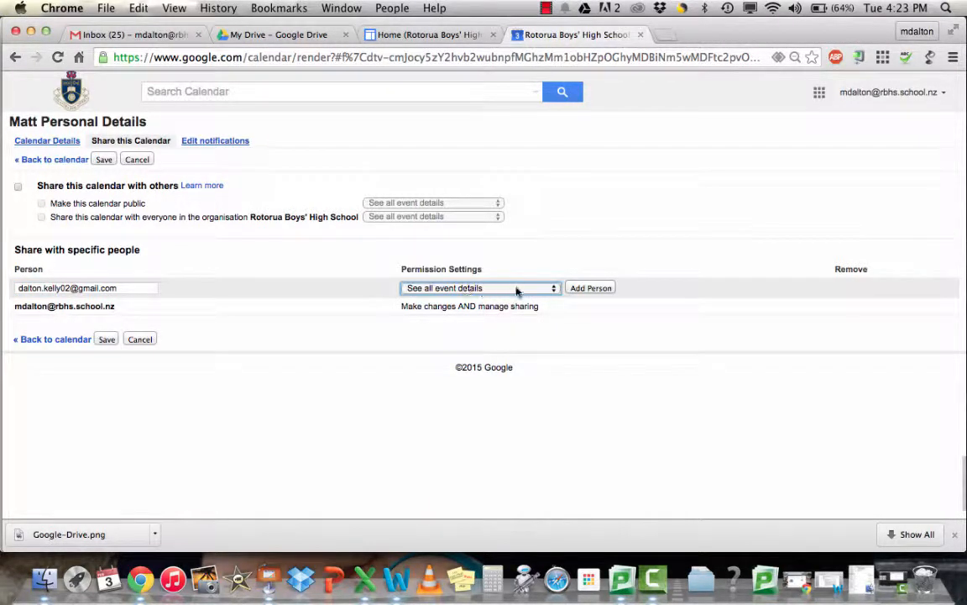
{"action": "left_click", "coordinate": [554, 288]}
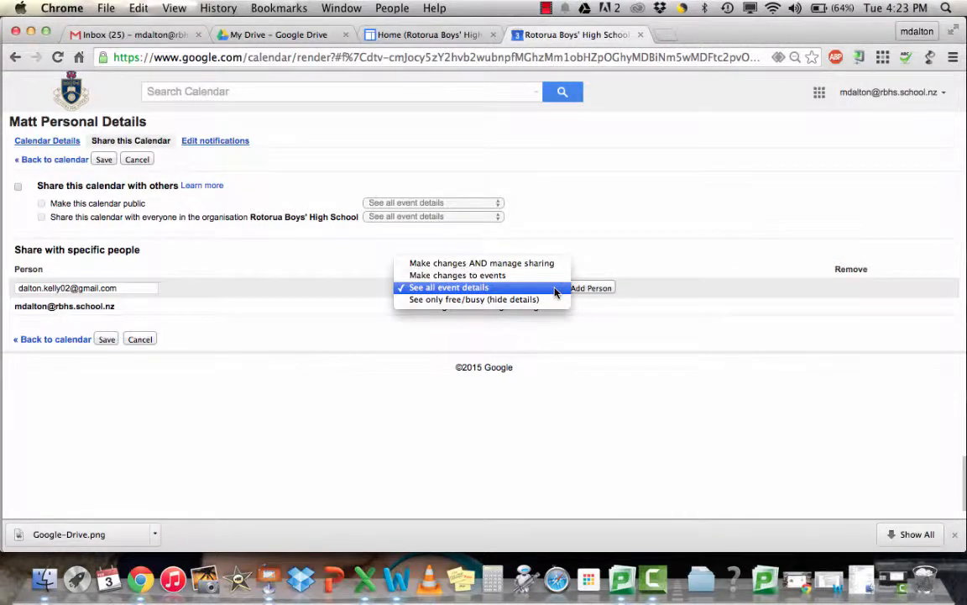
{"action": "left_click", "coordinate": [525, 276]}
{"action": "left_click", "coordinate": [106, 339]}
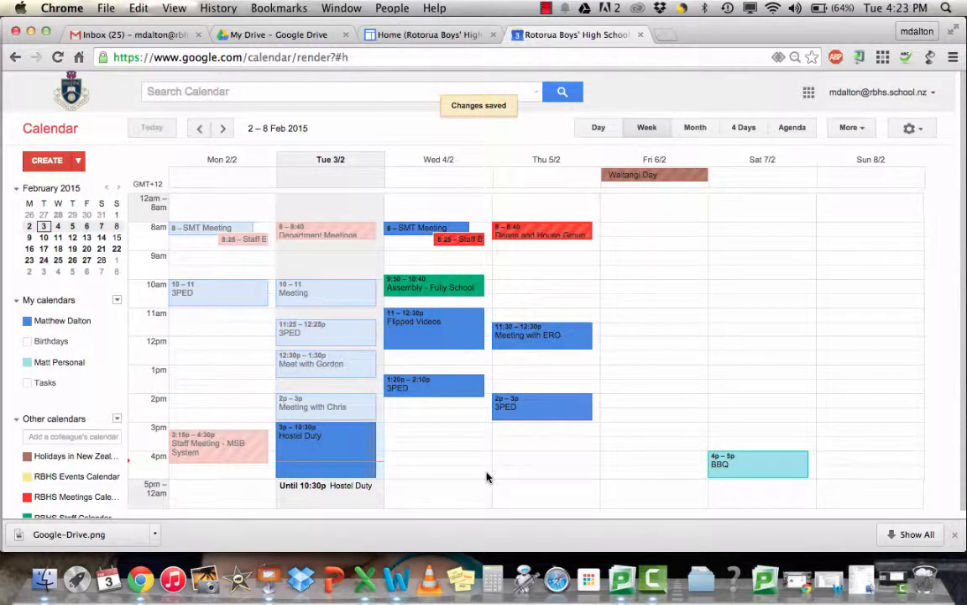
Permanently delete the personal calendar for everyone who shares it.
{"action": "left_click", "coordinate": [117, 364]}
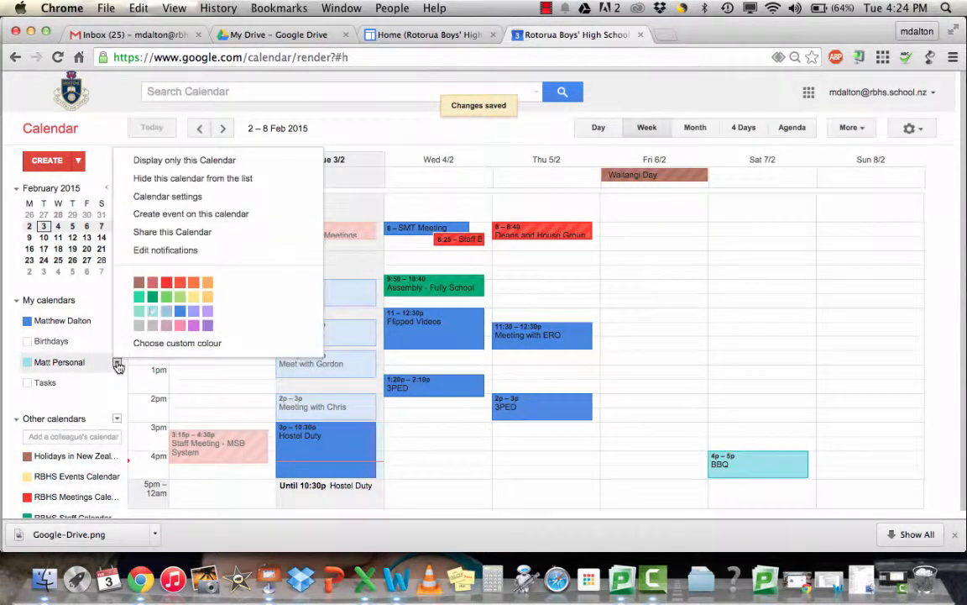
{"action": "left_click", "coordinate": [158, 200]}
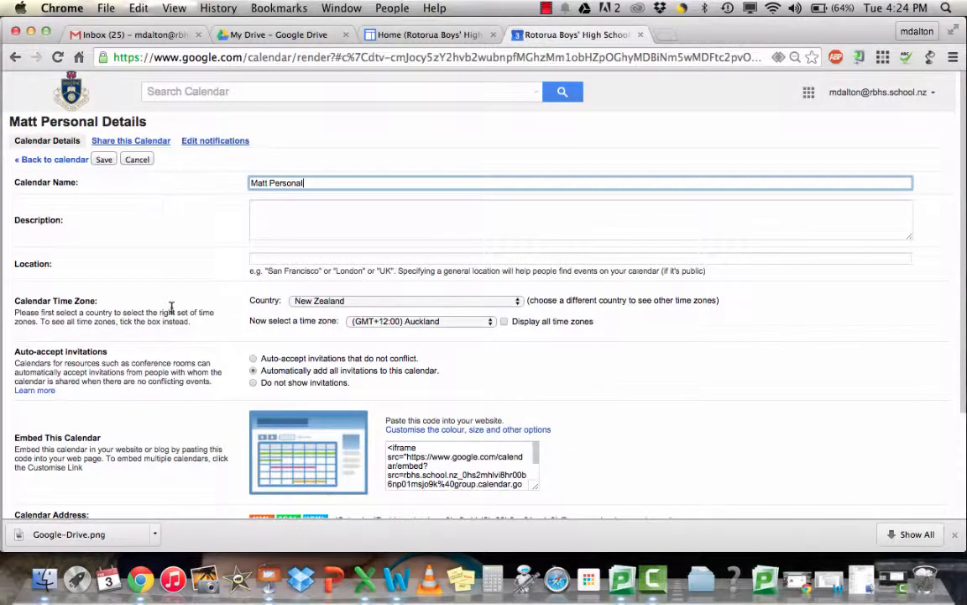
{"action": "scroll", "coordinate": [172, 309], "scroll_direction": "down", "scroll_amount": 5}
{"action": "left_click", "coordinate": [298, 454]}
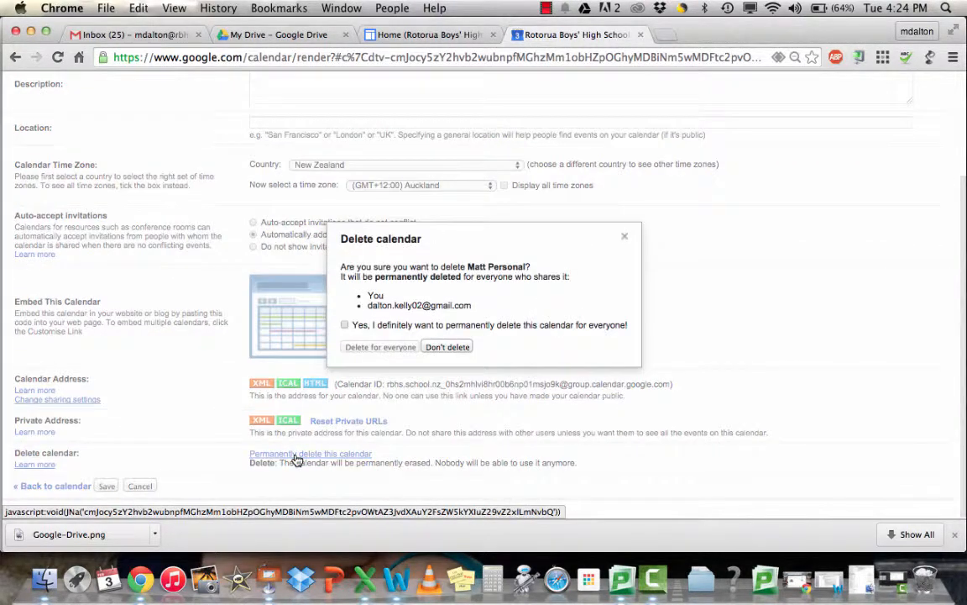
{"action": "left_click", "coordinate": [344, 324]}
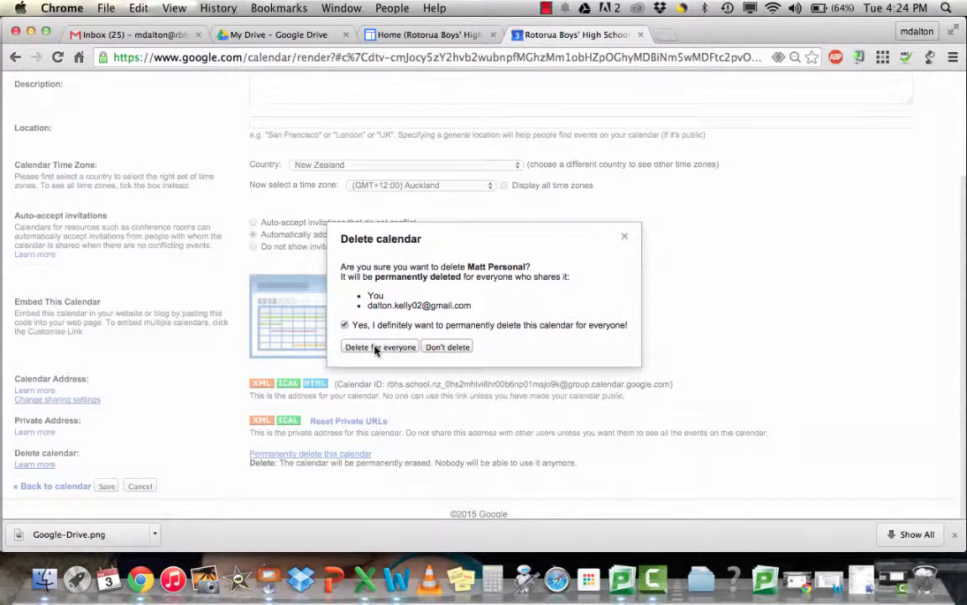
{"action": "left_click", "coordinate": [375, 348]}
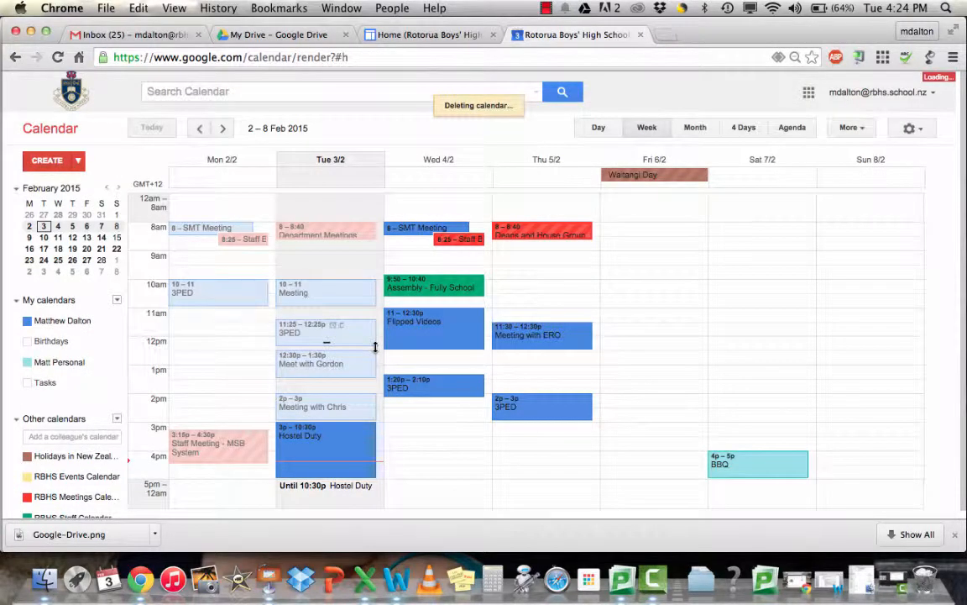